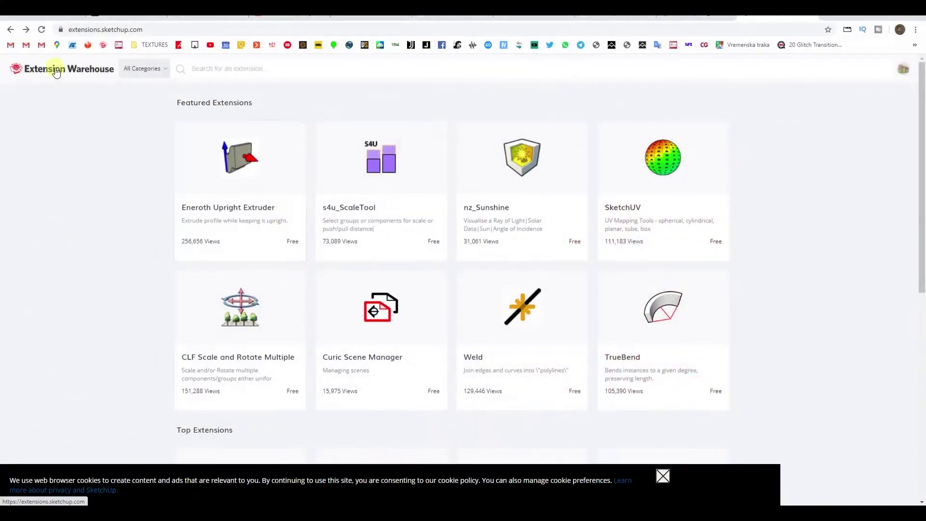
Step: Browse the SketchUcation plugin store and the Extension Warehouse, and open the Eneroth Upright Extruder download page
{"action": "left_click", "coordinate": [157, 28]}
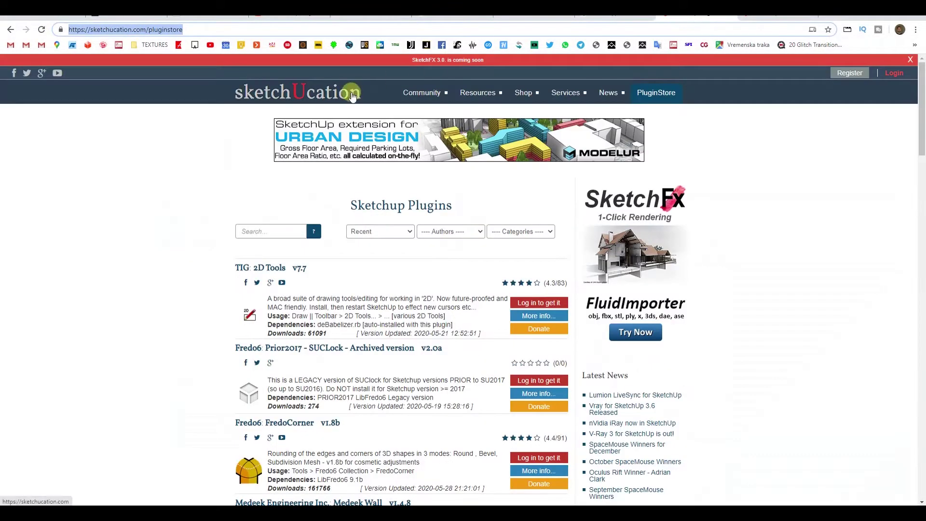
{"action": "left_click", "coordinate": [197, 31]}
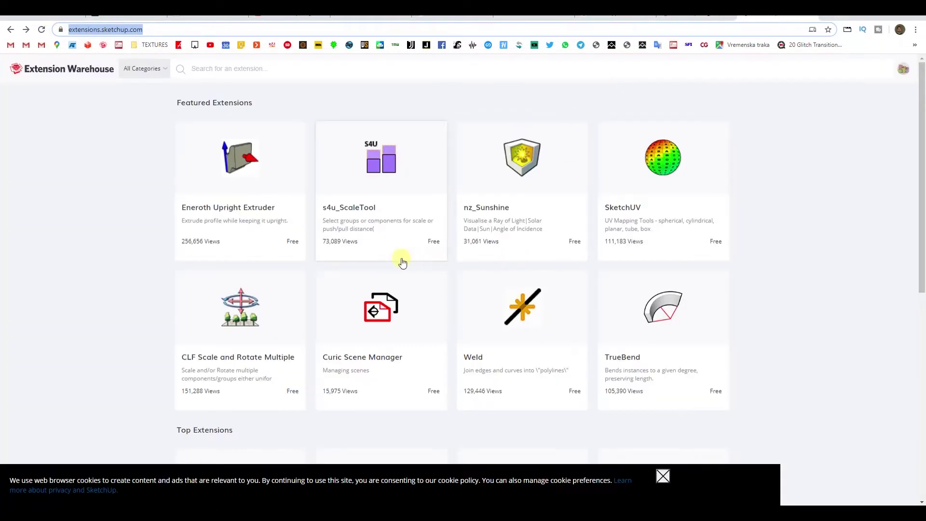
{"action": "left_click", "coordinate": [238, 208]}
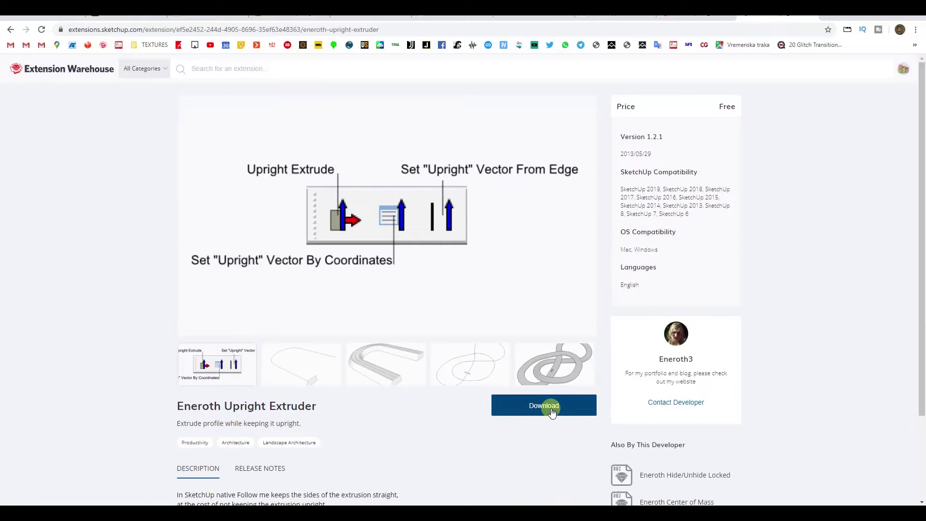
{"action": "scroll", "coordinate": [540, 405], "scroll_direction": "down", "scroll_amount": 2}
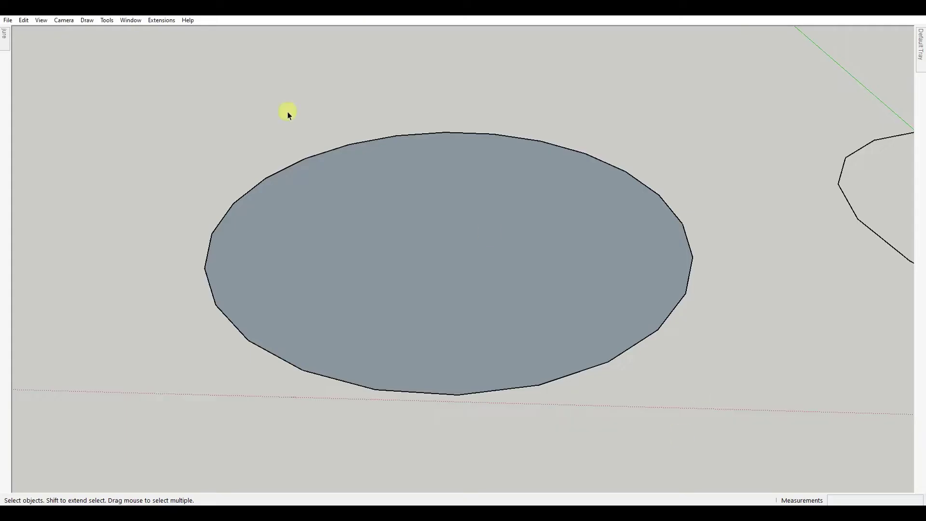
Step: Open Extension Manager, browse the plugins folder through Install Extension for .rbz files, and close the manager
{"action": "left_click", "coordinate": [131, 19]}
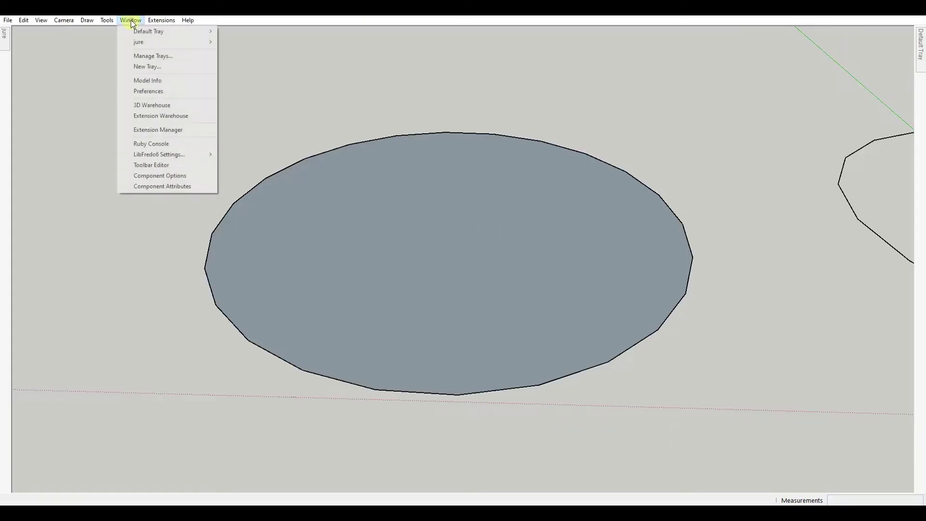
{"action": "left_click", "coordinate": [171, 136]}
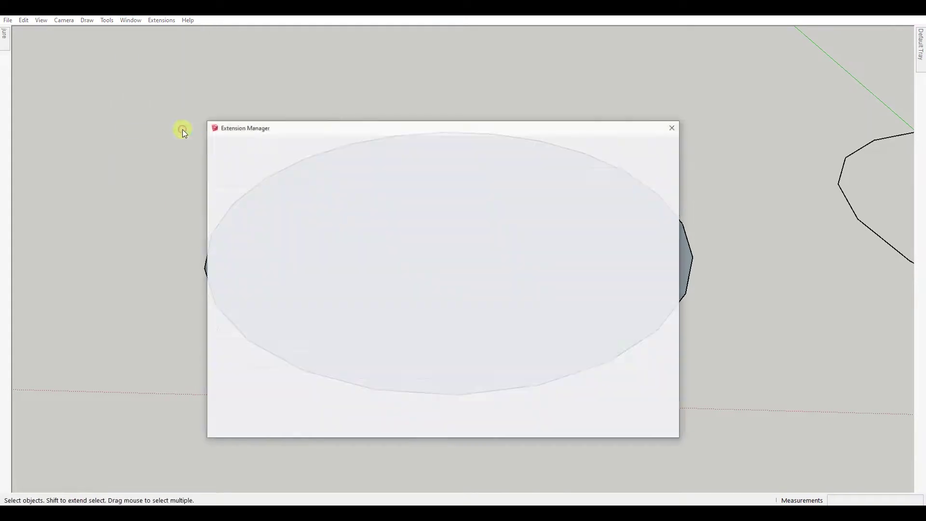
{"action": "left_click", "coordinate": [401, 123]}
{"action": "left_click", "coordinate": [340, 122]}
{"action": "left_click_drag", "start_coordinate": [426, 105], "coordinate": [423, 89]}
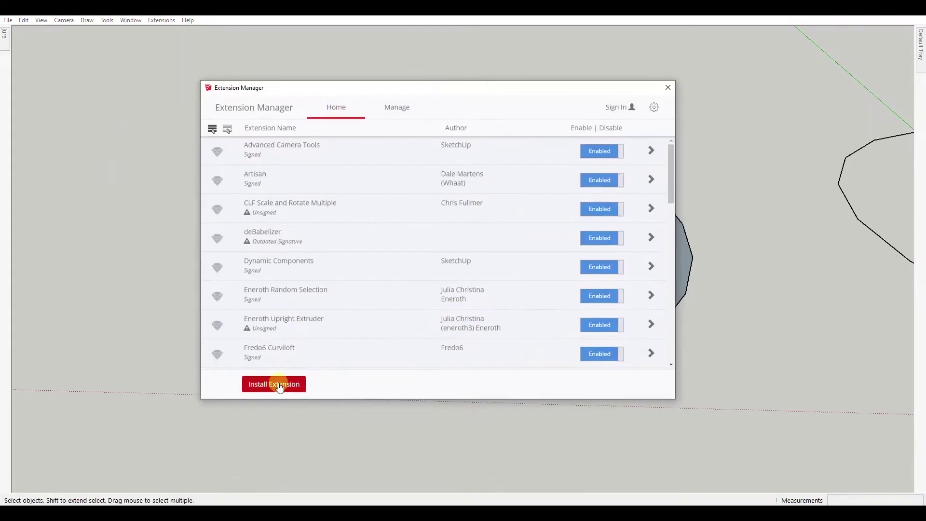
{"action": "left_click", "coordinate": [280, 389]}
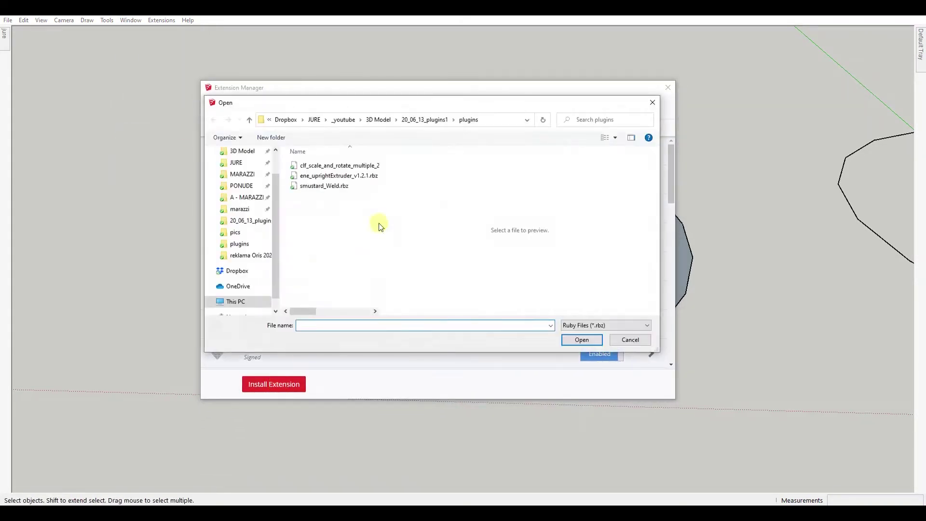
{"action": "left_click", "coordinate": [583, 340]}
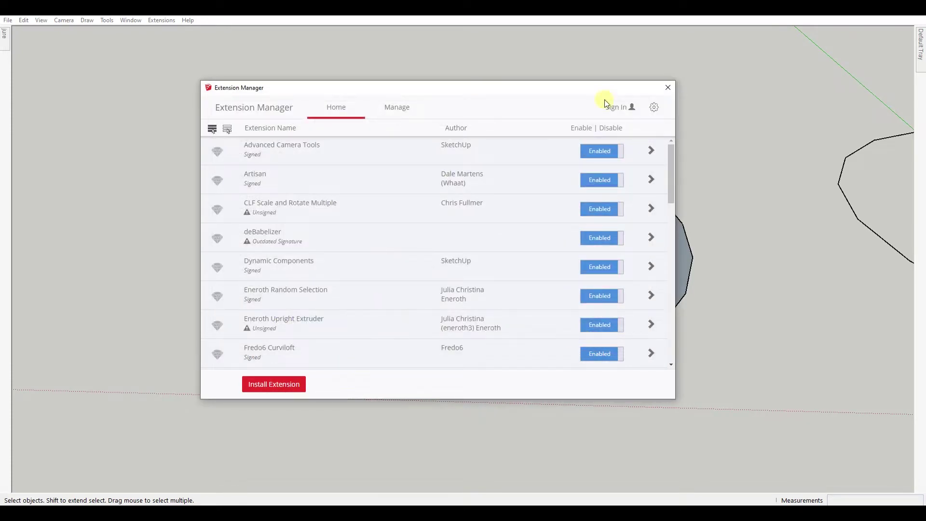
{"action": "left_click", "coordinate": [668, 88]}
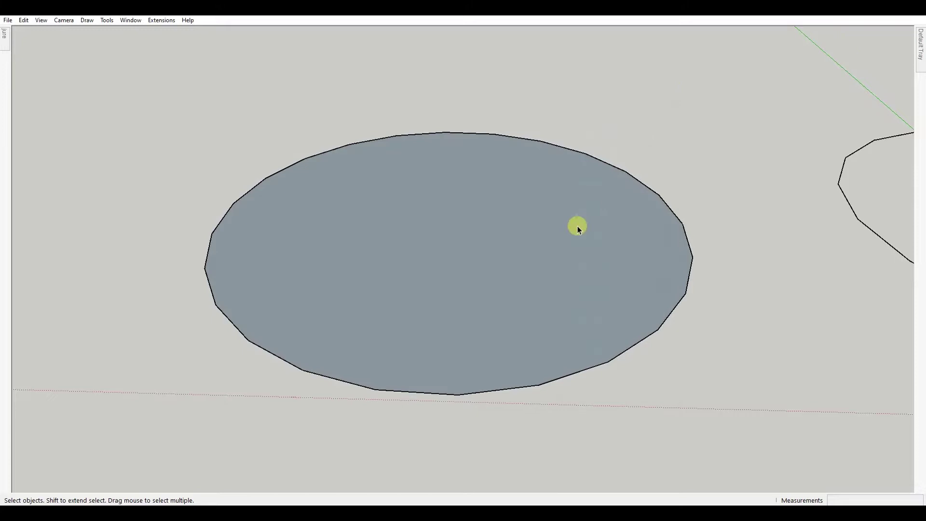
{"action": "scroll", "coordinate": [412, 340], "scroll_direction": "down", "scroll_amount": 1}
{"action": "scroll", "coordinate": [412, 340], "scroll_direction": "up", "scroll_amount": 1}
{"action": "middle_click_drag", "start_coordinate": [485, 277], "coordinate": [511, 258]}
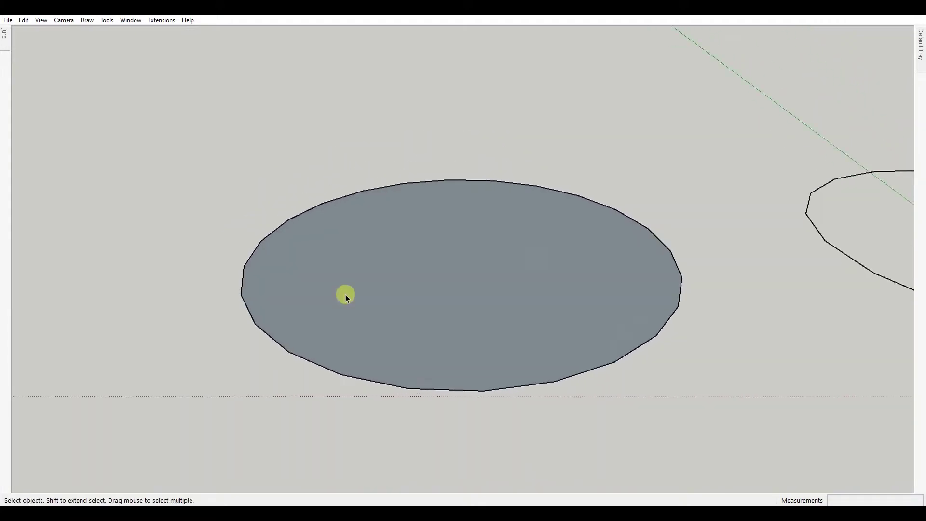
{"action": "scroll", "coordinate": [345, 294], "scroll_direction": "up", "scroll_amount": 1}
{"action": "mouse_move", "coordinate": [420, 305]}
{"action": "middle_mouse_down"}
{"action": "mouse_move", "coordinate": [436, 308]}
{"action": "mouse_move", "coordinate": [419, 302]}
{"action": "mouse_move", "coordinate": [419, 311]}
{"action": "middle_mouse_up"}
{"action": "scroll", "coordinate": [420, 302], "scroll_direction": "up", "scroll_amount": 2}
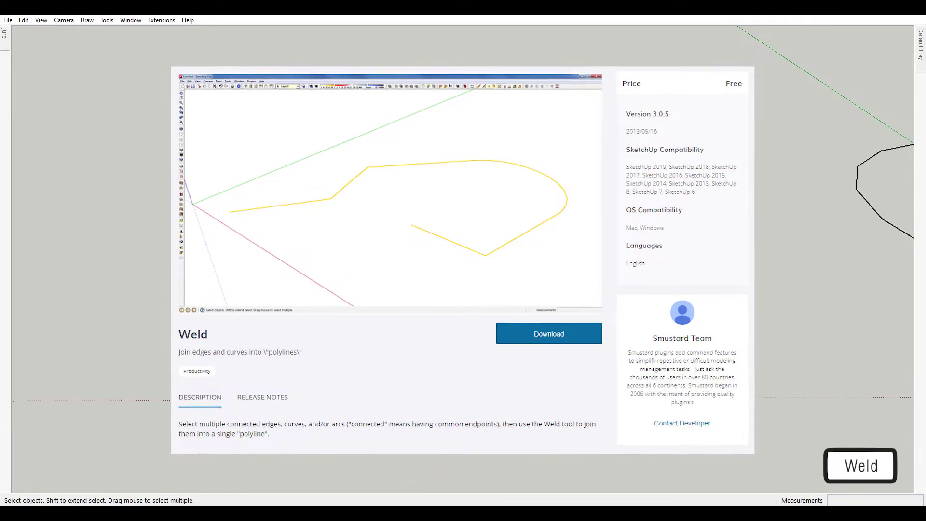
Step: Draw a straight line behind the oval face and an arc with a bulge of about 10.6 cm from its end
{"action": "left_click", "coordinate": [422, 155]}
{"action": "key", "text": "l"}
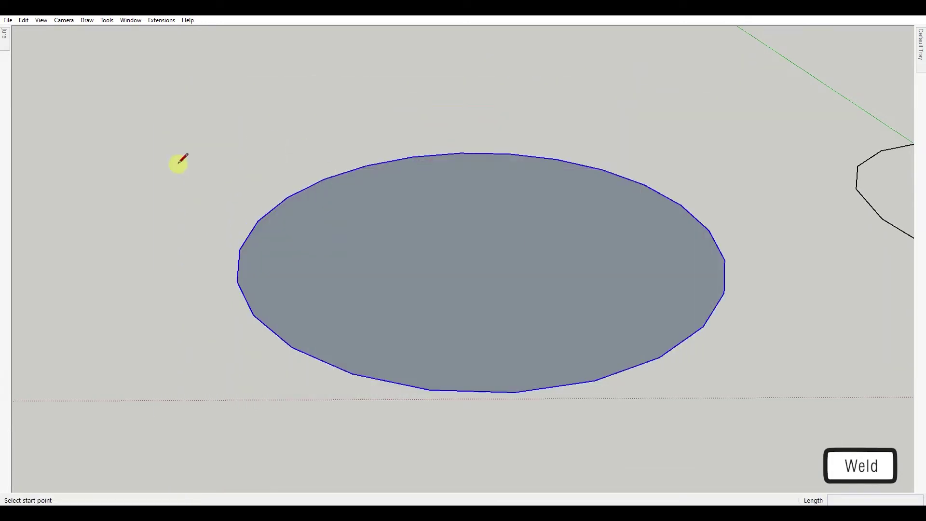
{"action": "left_click", "coordinate": [165, 165]}
{"action": "left_click", "coordinate": [243, 119]}
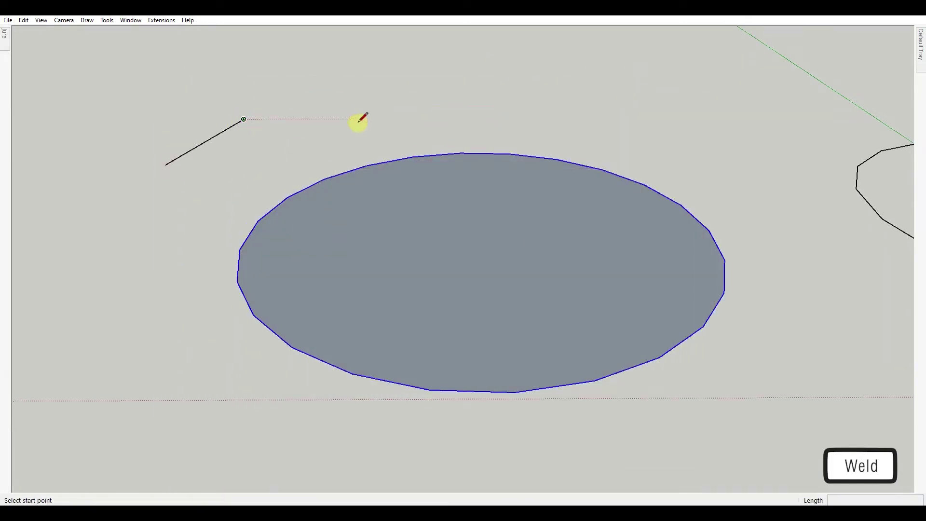
{"action": "left_click", "coordinate": [243, 119]}
{"action": "left_click", "coordinate": [337, 118]}
{"action": "left_click", "coordinate": [297, 104]}
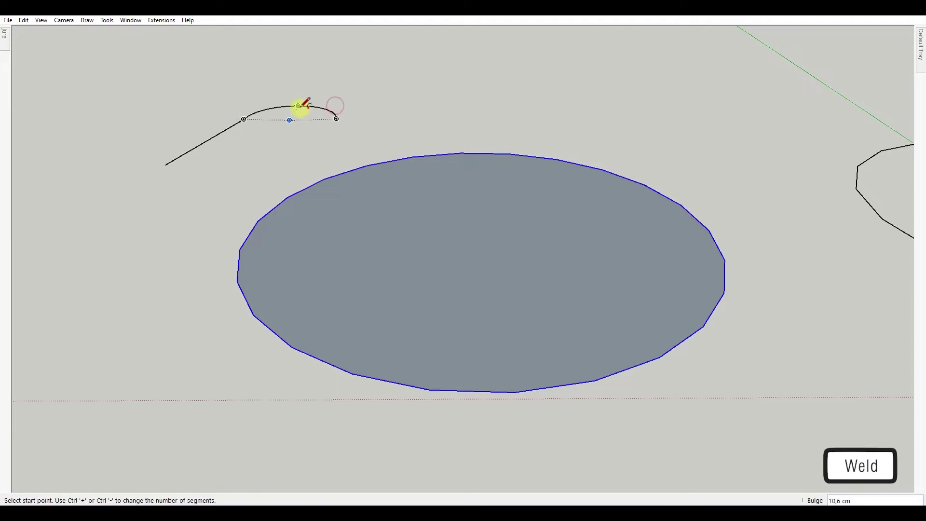
{"action": "key", "text": "space"}
Step: Extrude the unwelded oval face upward with Push/Pull, select its side faces individually, and undo the extrusion
{"action": "left_click", "coordinate": [497, 156], "text": "shift"}
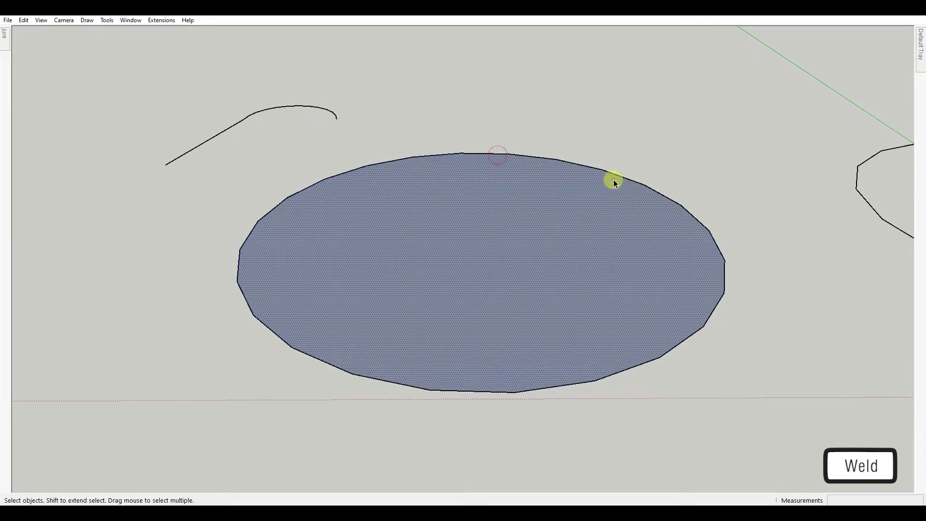
{"action": "left_click", "coordinate": [615, 176]}
{"action": "key", "text": "p"}
{"action": "left_click", "coordinate": [463, 310]}
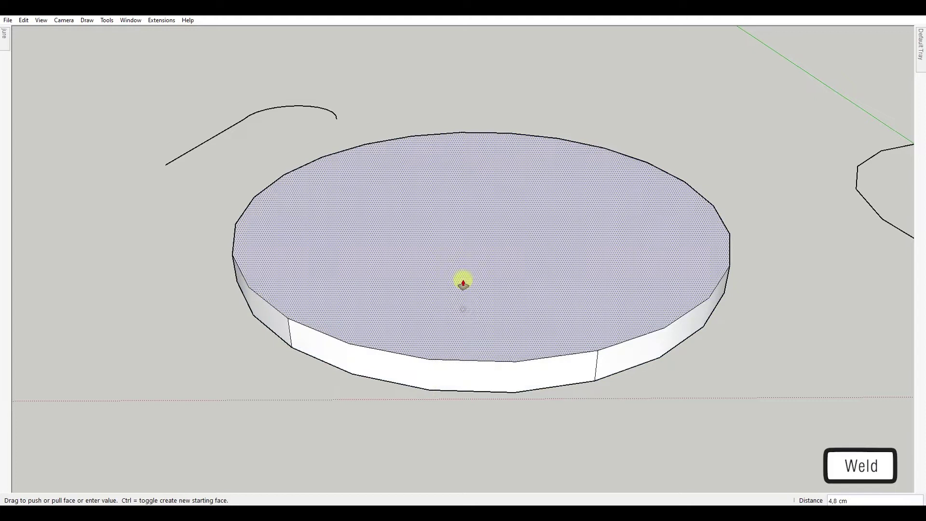
{"action": "left_click", "coordinate": [463, 245]}
{"action": "mouse_move", "coordinate": [579, 325]}
{"action": "middle_mouse_down"}
{"action": "mouse_move", "coordinate": [613, 333]}
{"action": "mouse_move", "coordinate": [569, 321]}
{"action": "middle_mouse_up"}
{"action": "key", "text": "space"}
{"action": "left_click", "coordinate": [620, 330]}
{"action": "left_click", "coordinate": [623, 331]}
{"action": "left_click", "coordinate": [406, 311]}
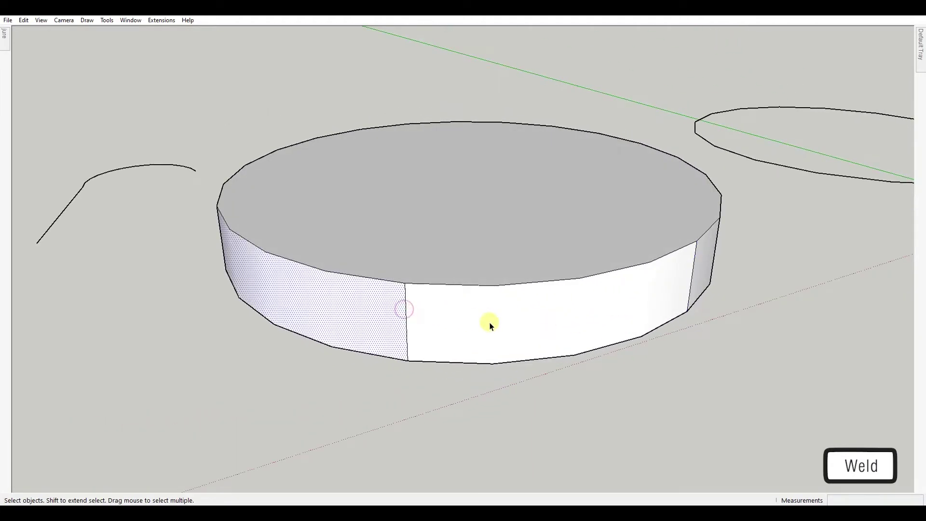
{"action": "key", "text": "ctrl+z"}
Step: Weld the oval face's outline edges into a single curve with the Weld extension
{"action": "middle_click_drag", "start_coordinate": [488, 322], "coordinate": [375, 382]}
{"action": "left_click", "coordinate": [434, 379]}
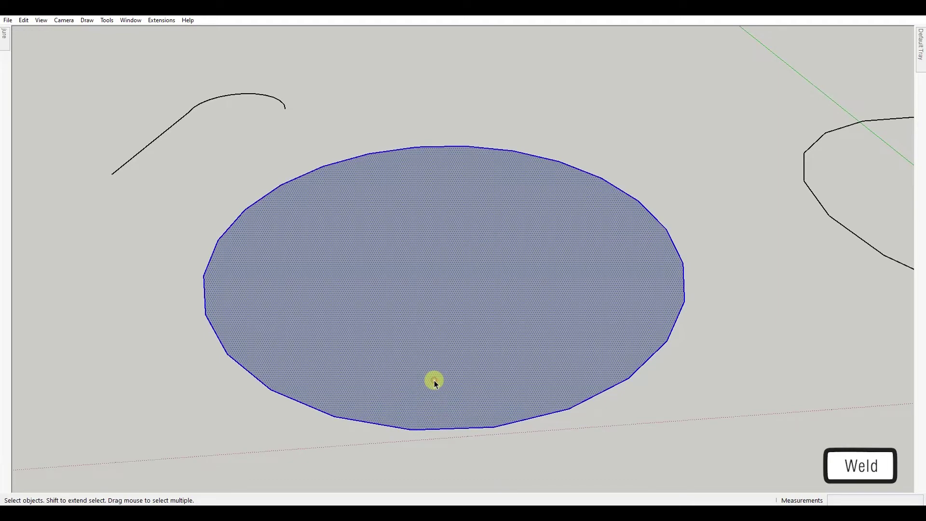
{"action": "middle_click_drag", "start_coordinate": [444, 364], "coordinate": [432, 330]}
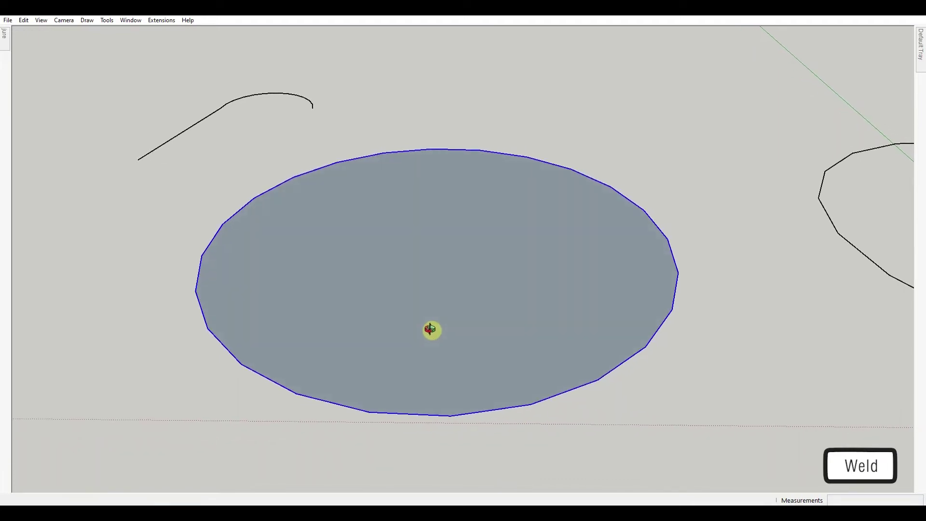
{"action": "left_click", "coordinate": [154, 21]}
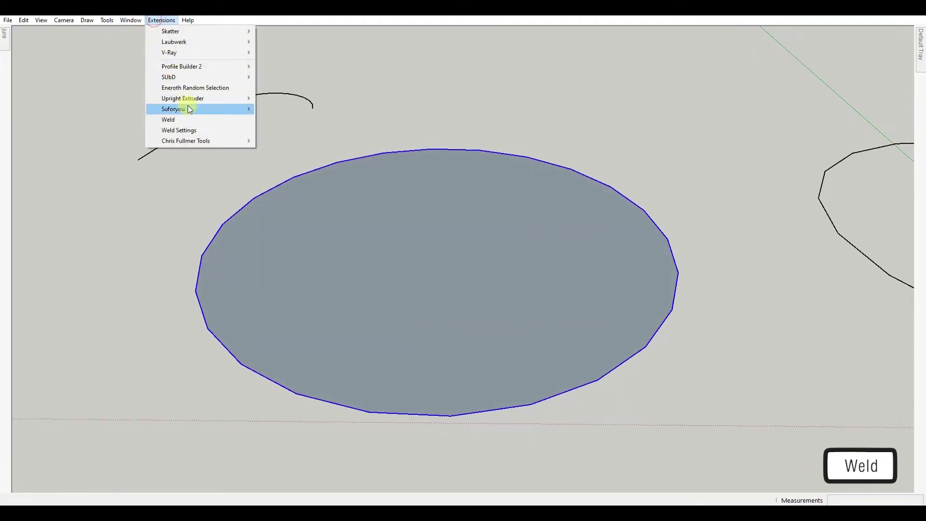
{"action": "left_click", "coordinate": [192, 121]}
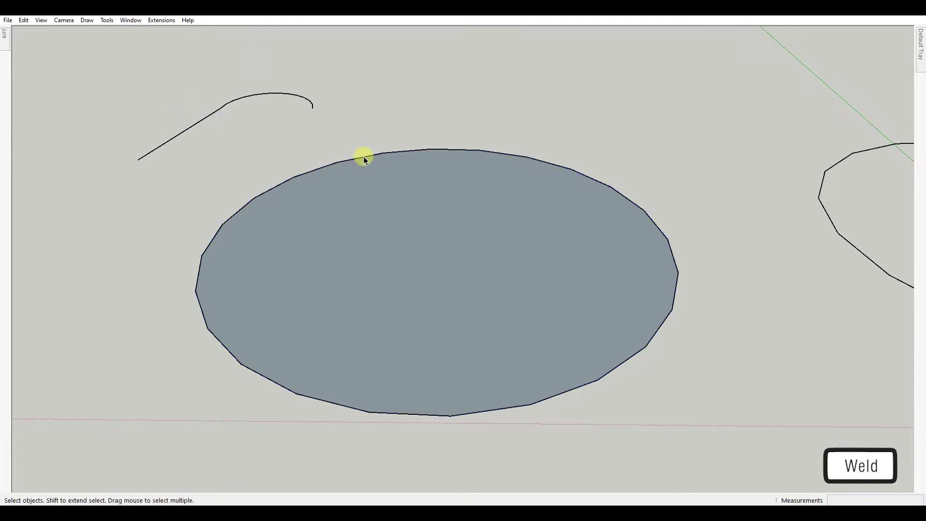
Step: Extrude the welded oval face upward about 9.9 cm with Push/Pull and select its side face
{"action": "left_click", "coordinate": [407, 220]}
{"action": "key", "text": "p"}
{"action": "left_click_drag", "start_coordinate": [407, 220], "coordinate": [366, 327]}
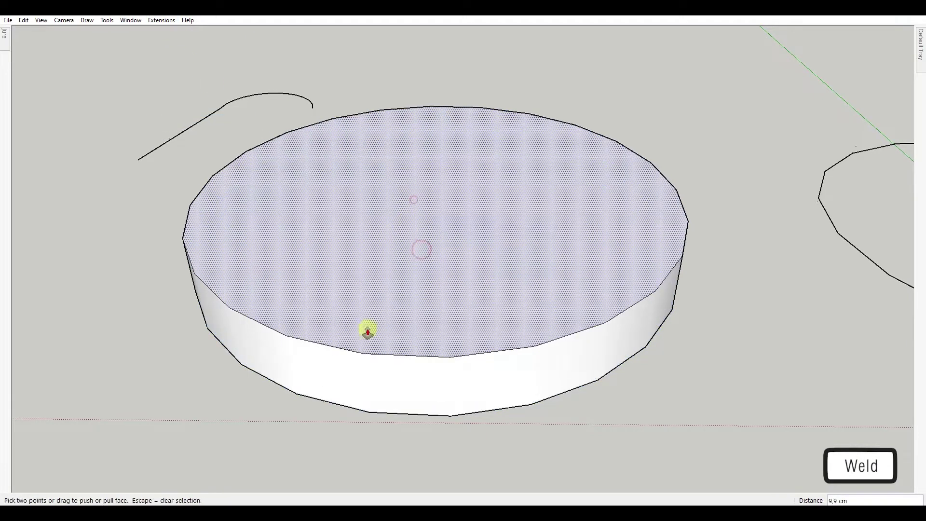
{"action": "middle_click_drag", "start_coordinate": [366, 326], "coordinate": [578, 290]}
{"action": "key", "text": "space"}
{"action": "left_click", "coordinate": [523, 303]}
Step: Add a short straight segment from the free end of the arc and select the whole line-arc-line chain
{"action": "scroll", "coordinate": [560, 241], "scroll_direction": "down", "scroll_amount": 1}
{"action": "middle_click_drag", "start_coordinate": [434, 203], "coordinate": [685, 213]}
{"action": "left_click", "coordinate": [326, 121]}
{"action": "left_click", "coordinate": [333, 162]}
{"action": "key", "text": "space"}
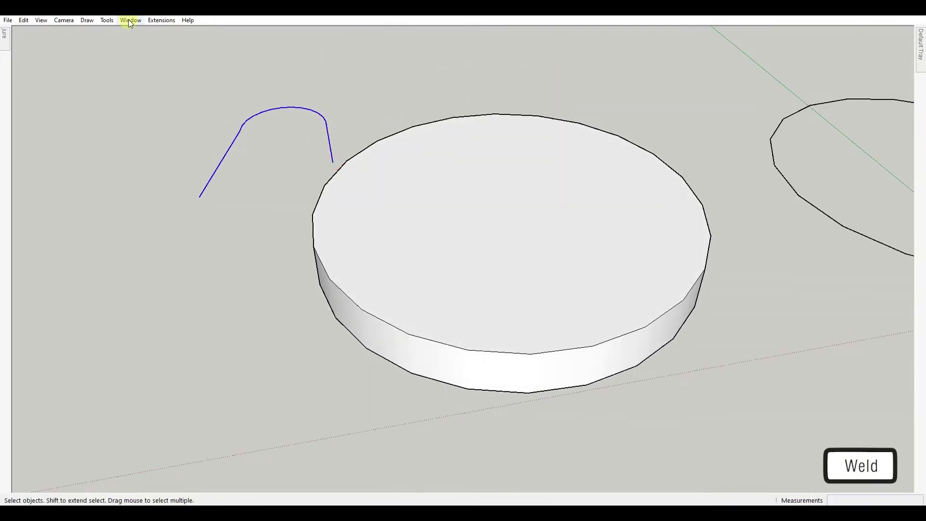
Step: Weld the selected line-arc-line chain into one polyline and select it
{"action": "left_click", "coordinate": [131, 21]}
{"action": "left_click", "coordinate": [179, 121]}
{"action": "left_click", "coordinate": [287, 109]}
Step: Look up Extensions/Weld in the shortcut preferences with the filter "weld", and cancel without assigning a shortcut
{"action": "left_click", "coordinate": [131, 20]}
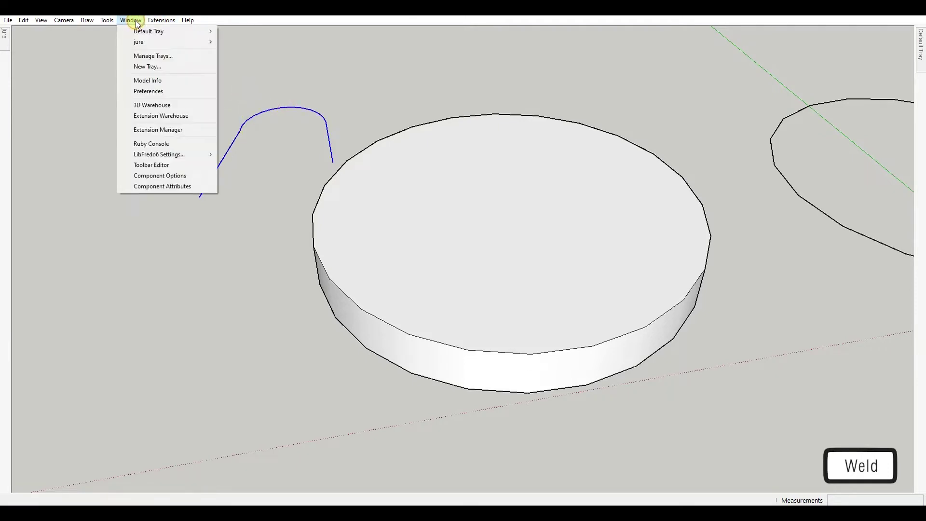
{"action": "left_click", "coordinate": [155, 91]}
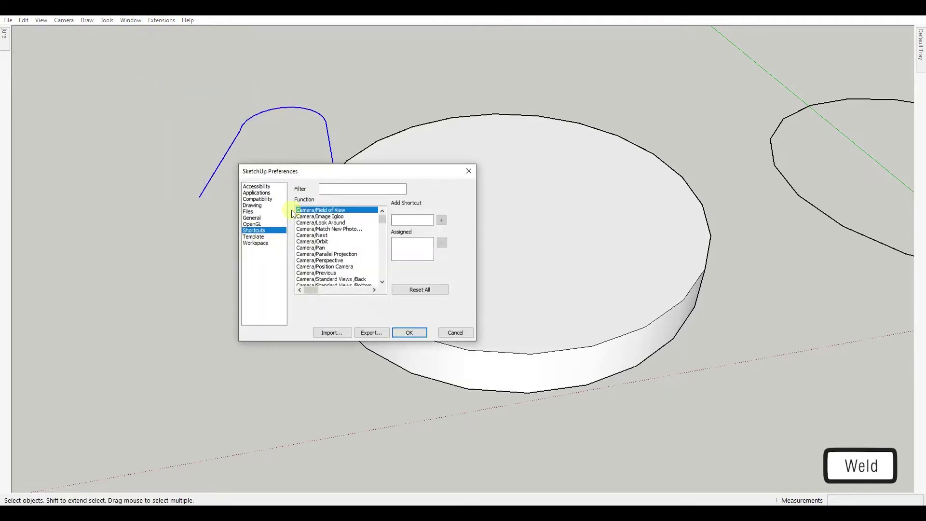
{"action": "type", "text": "weld"}
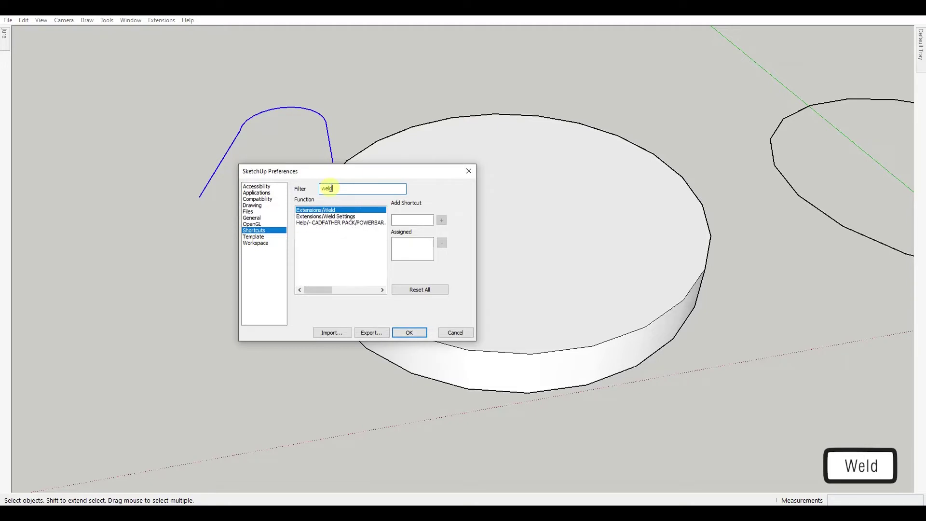
{"action": "left_click", "coordinate": [412, 223]}
{"action": "left_click", "coordinate": [452, 334]}
Step: Select all segments of the open spiral path at the origin and weld them into one curve
{"action": "scroll", "coordinate": [338, 285], "scroll_direction": "down", "scroll_amount": 4}
{"action": "middle_click_drag", "start_coordinate": [343, 293], "coordinate": [475, 285]}
{"action": "scroll", "coordinate": [308, 266], "scroll_direction": "down", "scroll_amount": 3}
{"action": "scroll", "coordinate": [643, 324], "scroll_direction": "up", "scroll_amount": 4}
{"action": "scroll", "coordinate": [576, 269], "scroll_direction": "up", "scroll_amount": 3}
{"action": "middle_click_drag", "start_coordinate": [575, 269], "coordinate": [468, 273]}
{"action": "scroll", "coordinate": [492, 272], "scroll_direction": "down", "scroll_amount": 1}
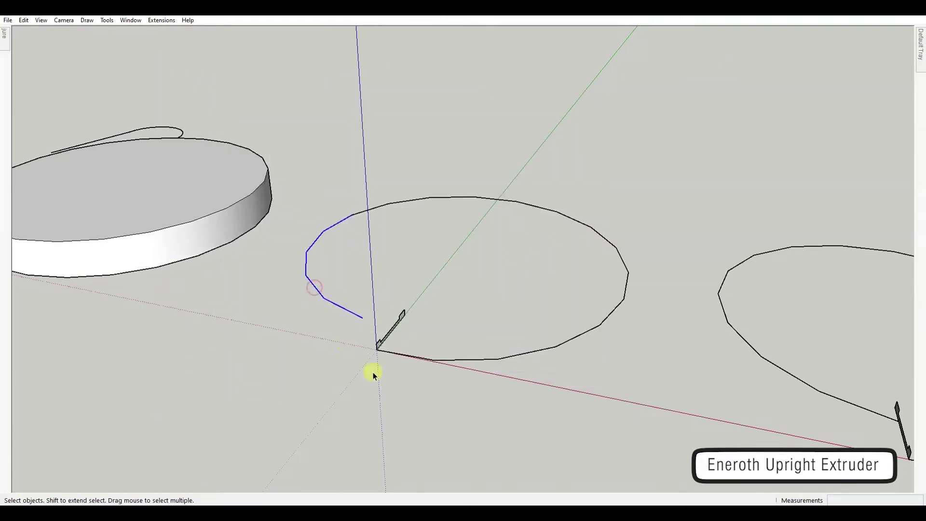
{"action": "middle_click_drag", "start_coordinate": [372, 371], "coordinate": [421, 324]}
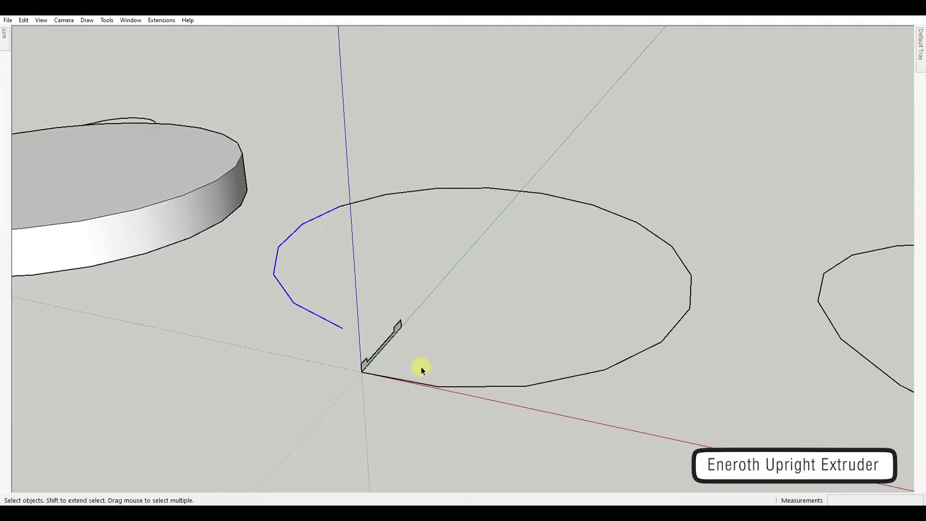
{"action": "left_click", "coordinate": [410, 382]}
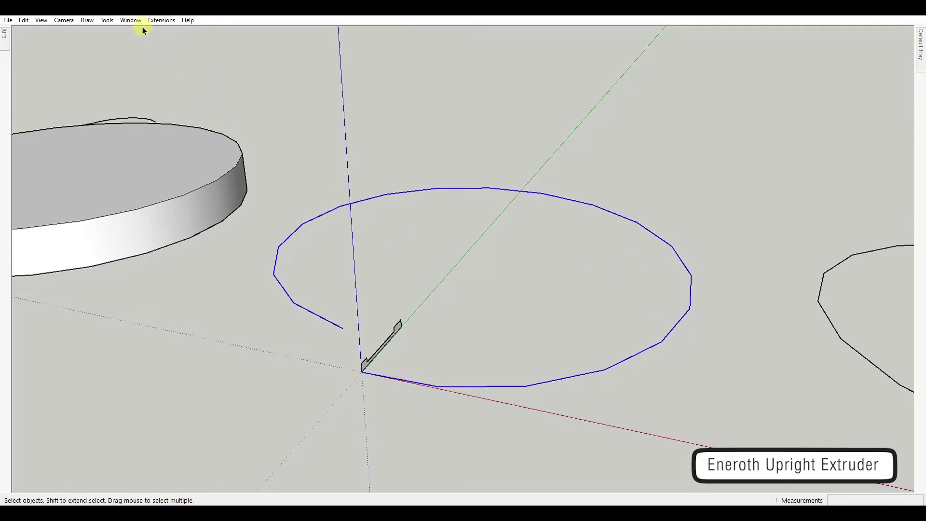
{"action": "left_click", "coordinate": [159, 21]}
{"action": "left_click", "coordinate": [192, 121]}
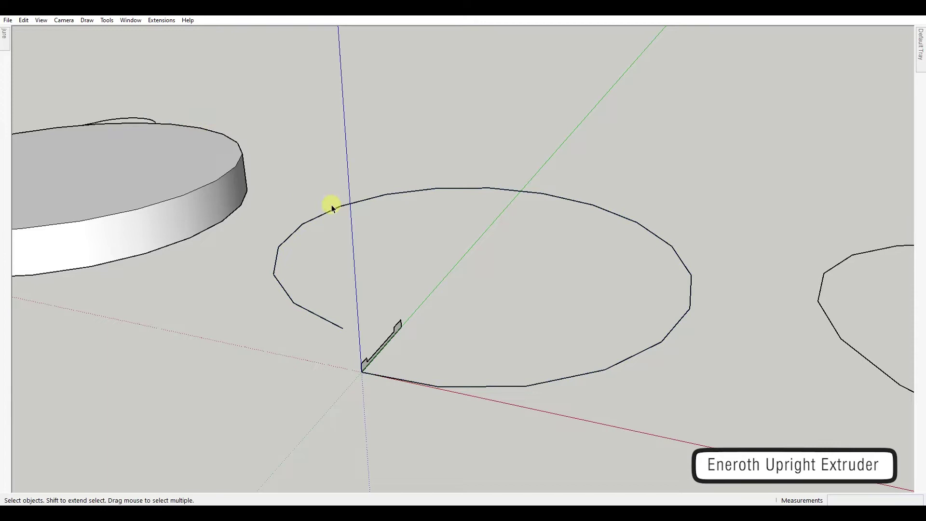
Step: Extrude the U-shaped profile at the origin along the welded spiral path with Follow Me
{"action": "left_click", "coordinate": [106, 20]}
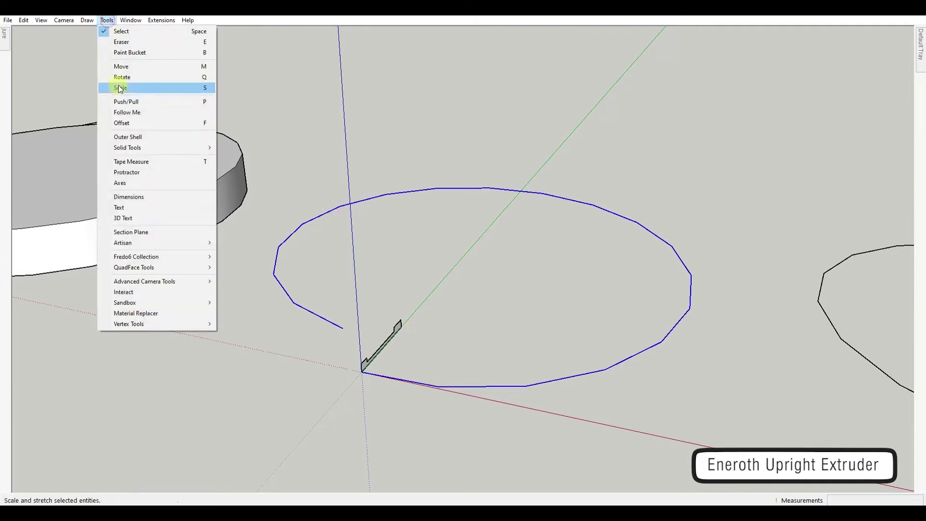
{"action": "left_click", "coordinate": [148, 113]}
{"action": "left_click", "coordinate": [400, 330]}
Step: Copy the end face of the Follow Me extrusion next to its starting profile for comparison
{"action": "middle_click_drag", "start_coordinate": [400, 330], "coordinate": [459, 269]}
{"action": "scroll", "coordinate": [449, 357], "scroll_direction": "up", "scroll_amount": 3}
{"action": "scroll", "coordinate": [461, 222], "scroll_direction": "up", "scroll_amount": 3}
{"action": "key", "text": "m"}
{"action": "left_click", "coordinate": [455, 214]}
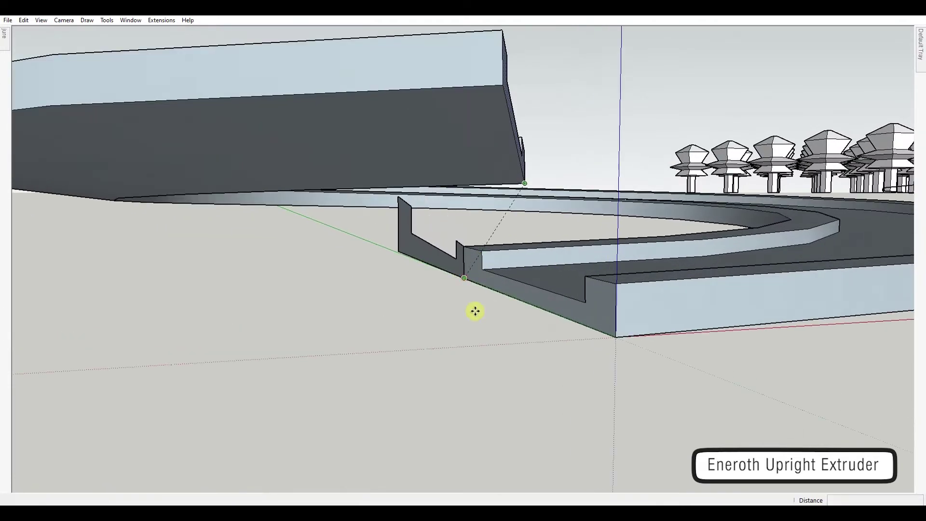
{"action": "middle_click_drag", "start_coordinate": [473, 310], "coordinate": [622, 338]}
{"action": "key", "text": "space"}
{"action": "double_click", "coordinate": [503, 176]}
{"action": "key", "text": "m"}
{"action": "left_click", "coordinate": [508, 186]}
{"action": "key", "text": "ctrl"}
{"action": "left_click", "coordinate": [447, 282]}
{"action": "key", "text": "space"}
Step: Extrude the second U-shaped profile along its spiral path with Eneroth Upright Extruder
{"action": "scroll", "coordinate": [331, 318], "scroll_direction": "down", "scroll_amount": 4}
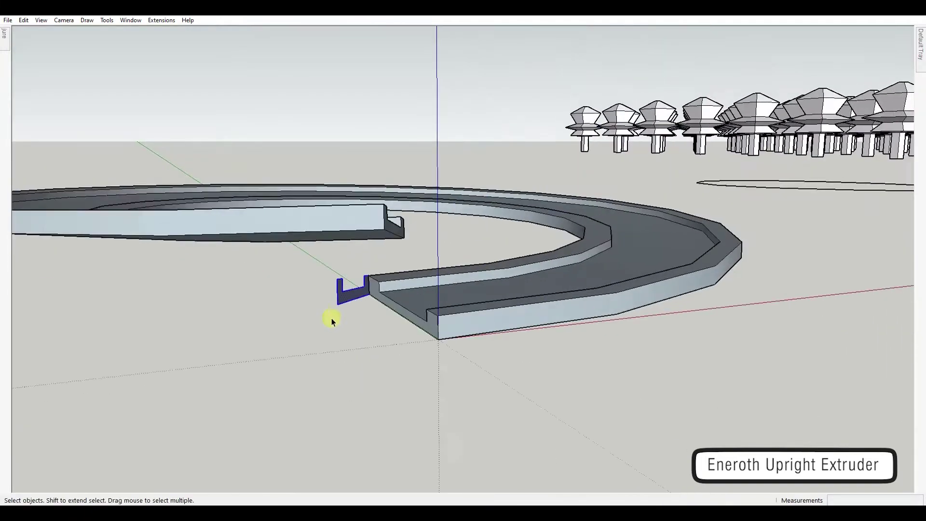
{"action": "middle_click_drag", "start_coordinate": [603, 279], "coordinate": [363, 298]}
{"action": "scroll", "coordinate": [714, 369], "scroll_direction": "up", "scroll_amount": 2}
{"action": "triple_click", "coordinate": [718, 369]}
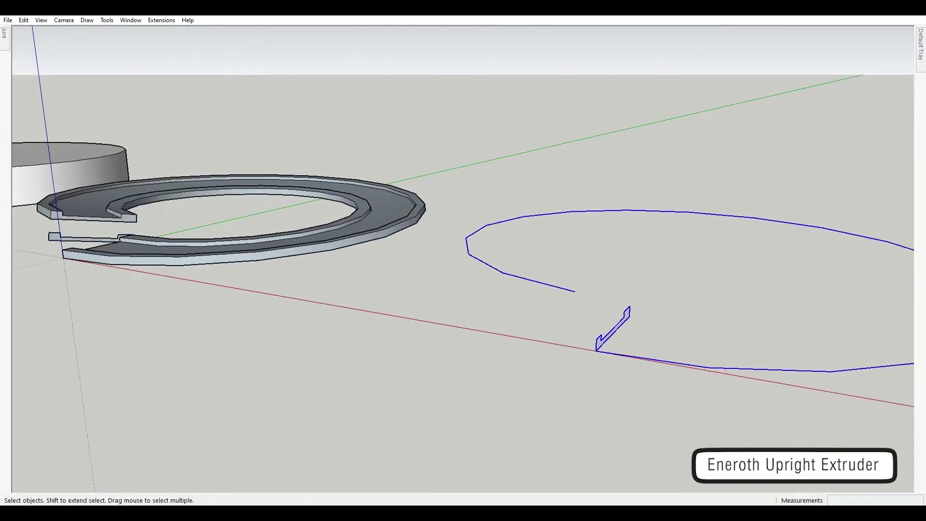
{"action": "left_click", "coordinate": [172, 83]}
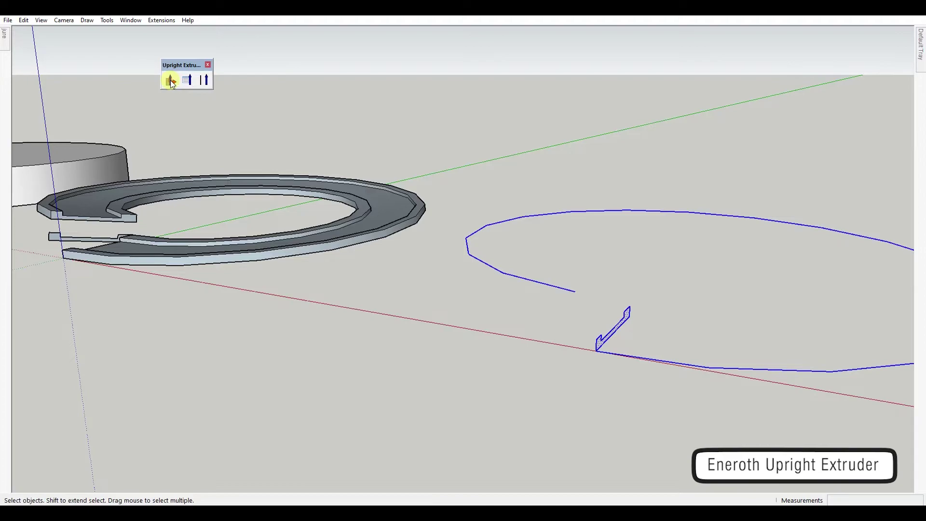
Step: Copy the end face of the upright extrusion next to its starting profile for comparison
{"action": "middle_click_drag", "start_coordinate": [433, 267], "coordinate": [398, 284]}
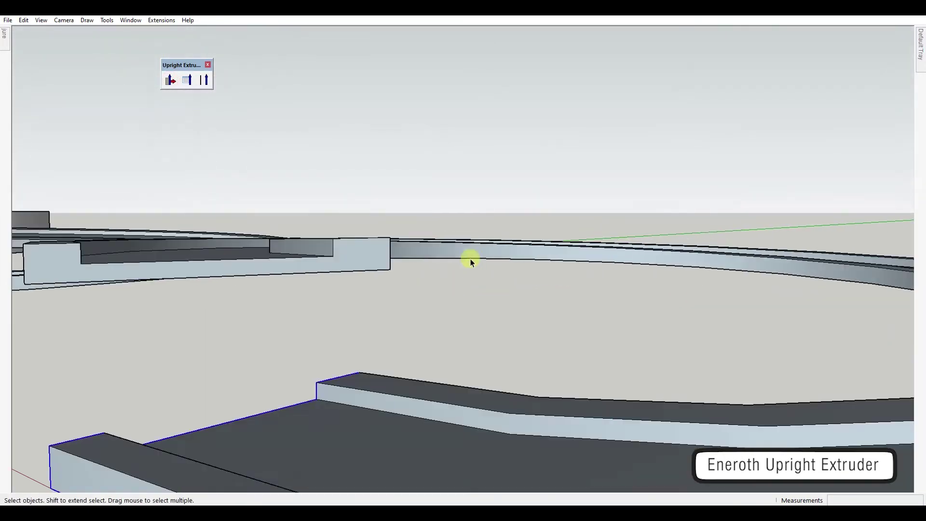
{"action": "key", "text": "m"}
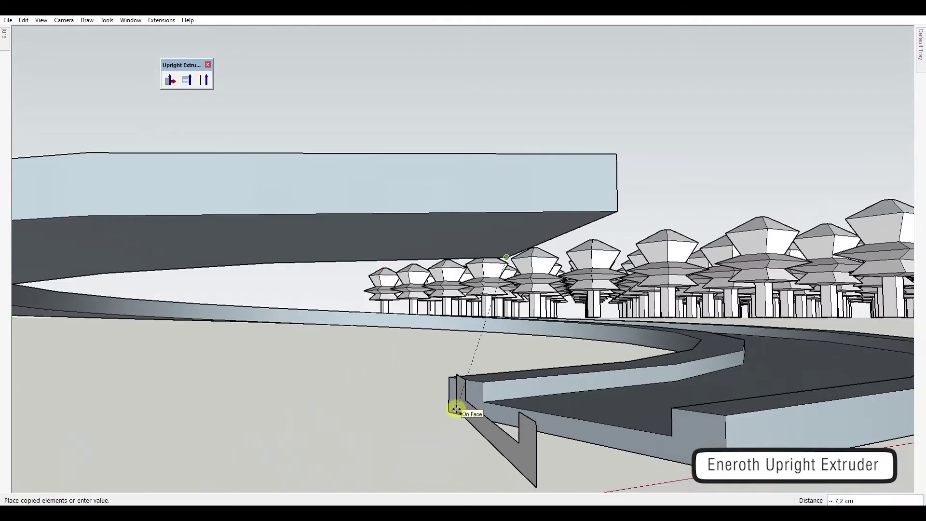
{"action": "left_click", "coordinate": [457, 409]}
{"action": "middle_click_drag", "start_coordinate": [598, 420], "coordinate": [530, 426]}
{"action": "scroll", "coordinate": [501, 363], "scroll_direction": "down", "scroll_amount": 6}
{"action": "key", "text": "space"}
Step: Review the X, Y and Z components of Upright Extruder's upright vector and accept them
{"action": "left_click", "coordinate": [187, 80]}
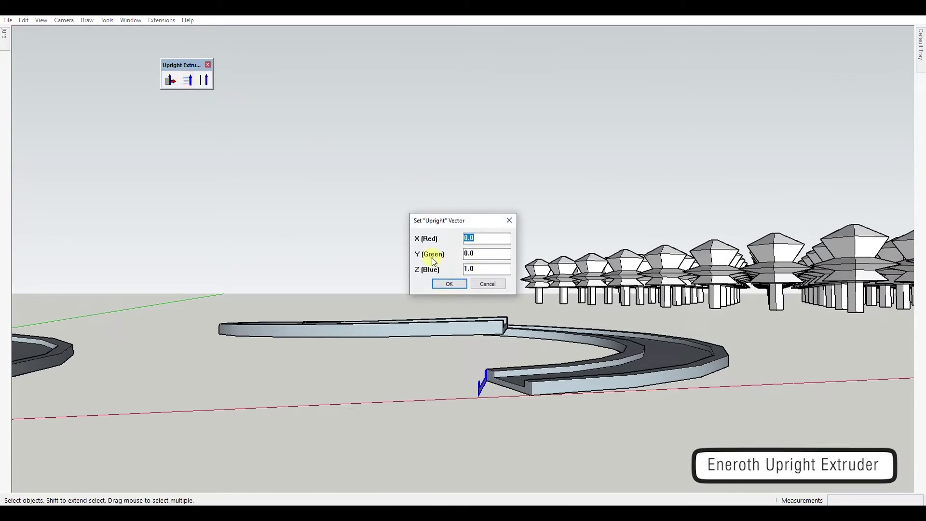
{"action": "left_click", "coordinate": [415, 244]}
{"action": "left_click", "coordinate": [413, 274]}
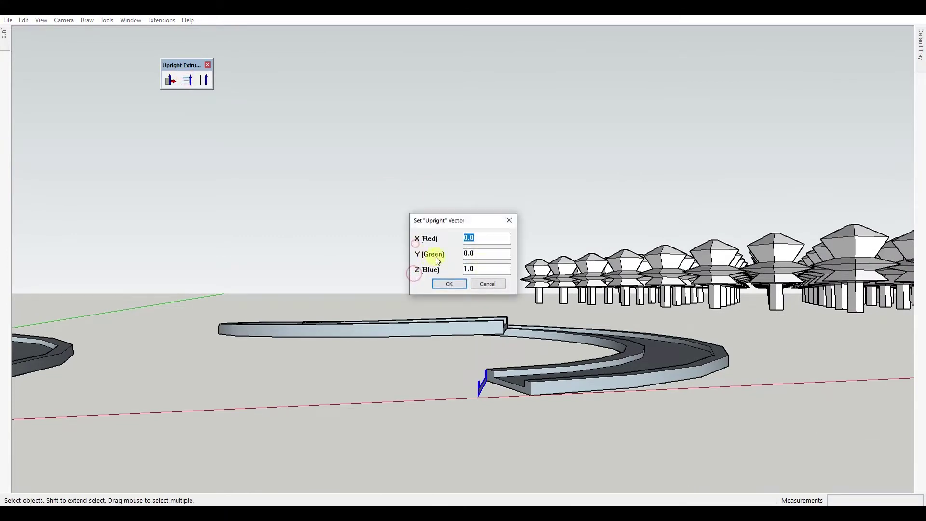
{"action": "left_click", "coordinate": [455, 285]}
Step: Select all tree components in the rectangular grid
{"action": "middle_click_drag", "start_coordinate": [338, 270], "coordinate": [541, 331]}
{"action": "scroll", "coordinate": [534, 299], "scroll_direction": "up", "scroll_amount": 3}
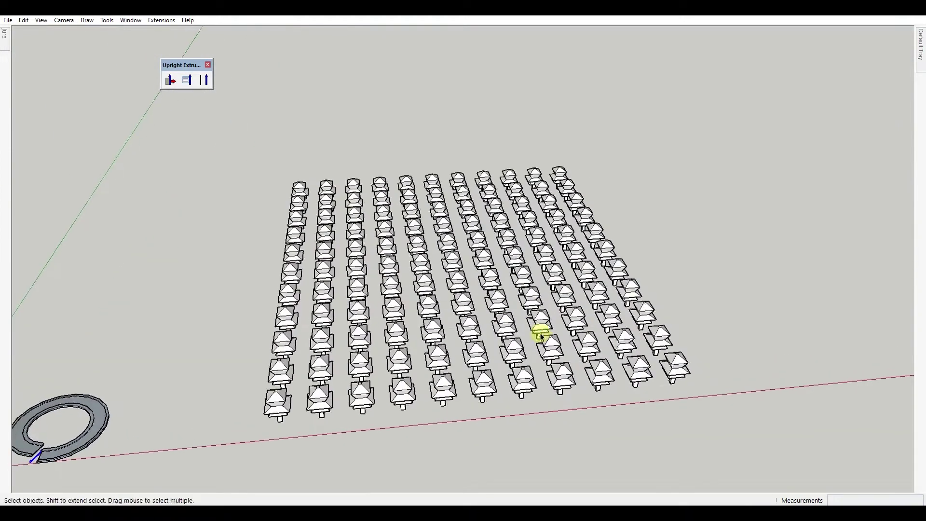
{"action": "scroll", "coordinate": [444, 326], "scroll_direction": "up", "scroll_amount": 2}
{"action": "middle_click_drag", "start_coordinate": [430, 324], "coordinate": [451, 347]}
{"action": "scroll", "coordinate": [444, 326], "scroll_direction": "down", "scroll_amount": 2}
{"action": "key", "text": "space"}
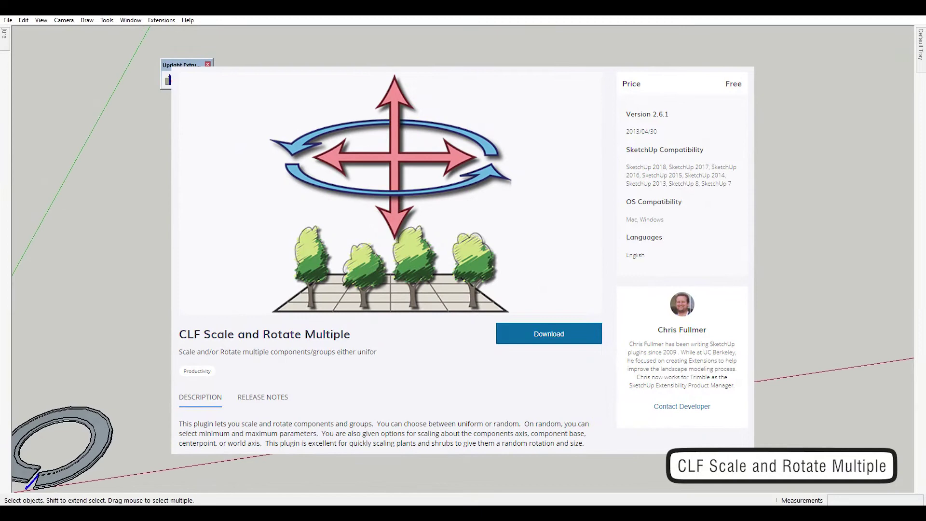
{"action": "left_click", "coordinate": [161, 20]}
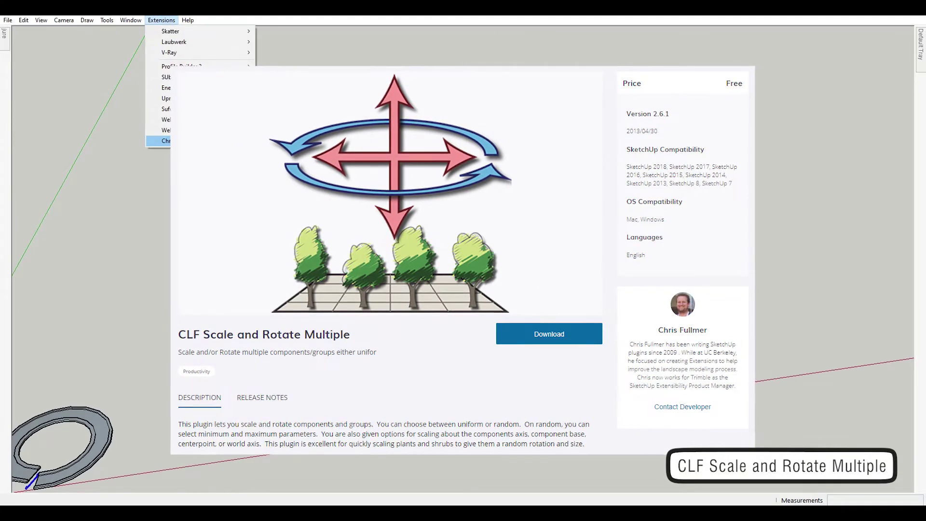
{"action": "key", "text": "Escape"}
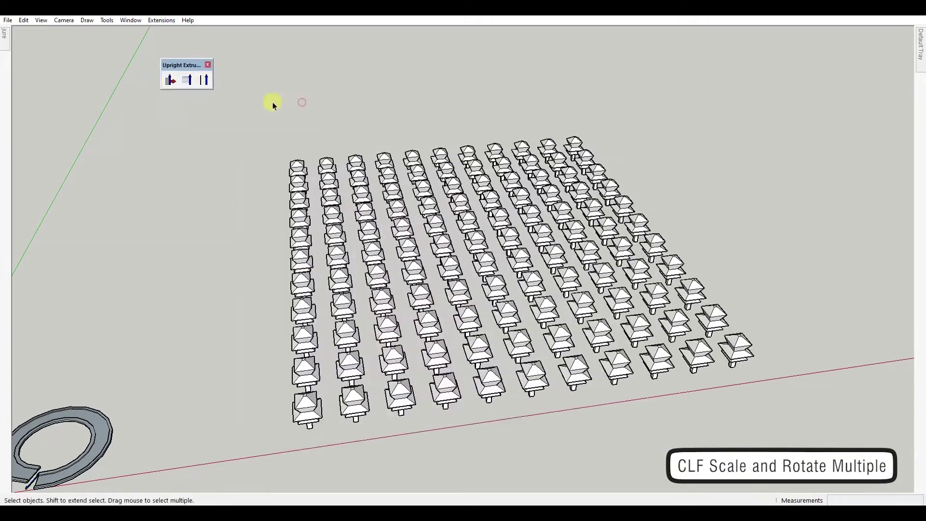
{"action": "left_click_drag", "start_coordinate": [270, 99], "coordinate": [795, 448]}
Step: Try scaling all selected trees uniformly about their axis by a factor of 0.4 with Scale and Rotate Multiple, and undo it
{"action": "left_click", "coordinate": [161, 20]}
{"action": "mouse_move", "coordinate": [205, 142]}
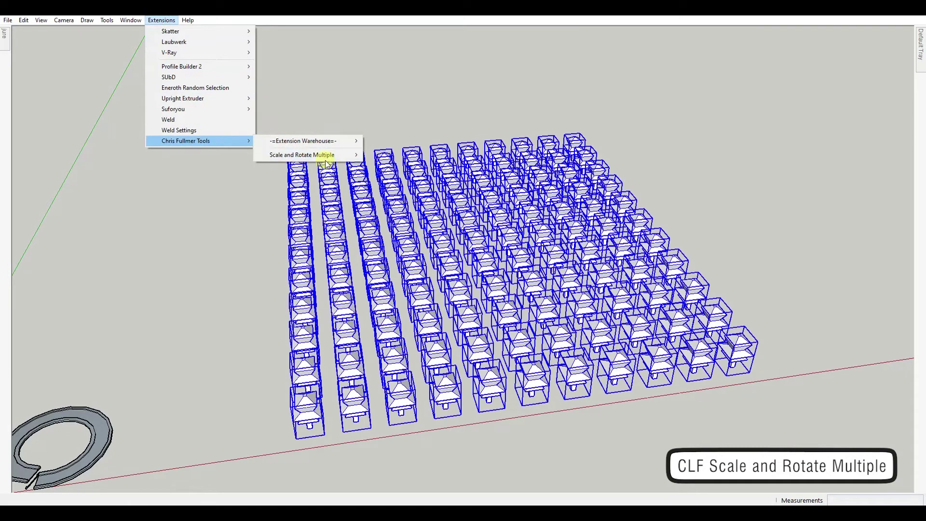
{"action": "mouse_move", "coordinate": [333, 155]}
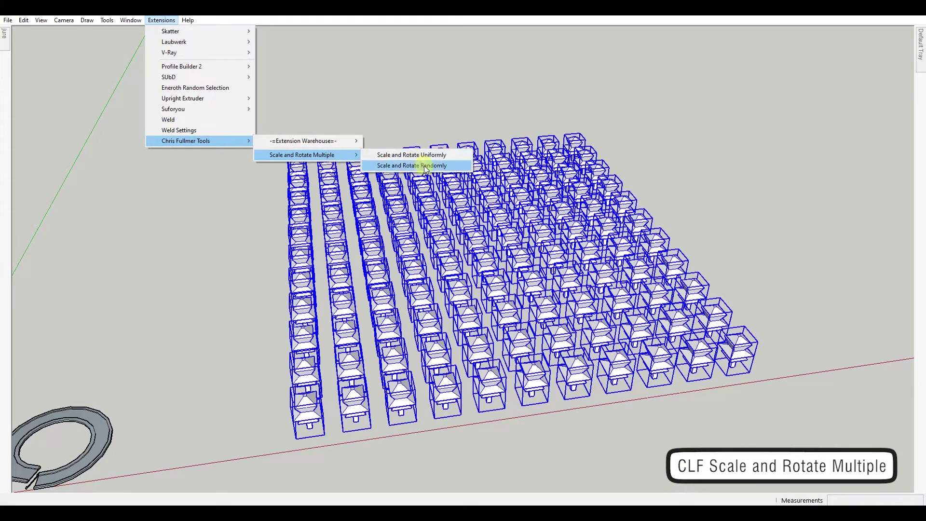
{"action": "left_click", "coordinate": [437, 158]}
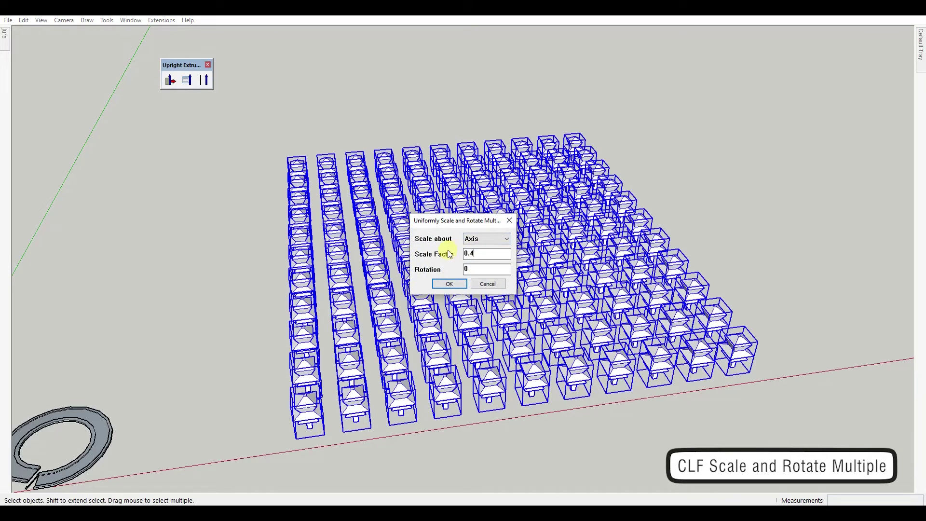
{"action": "left_click", "coordinate": [450, 284]}
{"action": "scroll", "coordinate": [507, 265], "scroll_direction": "down", "scroll_amount": 3}
{"action": "key", "text": "ctrl+z"}
Step: Try scaling the trees randomly about their axis with minimum factor 0.5, maximum 1.5 and no rotation, and undo it
{"action": "middle_click_drag", "start_coordinate": [541, 293], "coordinate": [475, 289]}
{"action": "left_click", "coordinate": [157, 21]}
{"action": "mouse_move", "coordinate": [207, 141]}
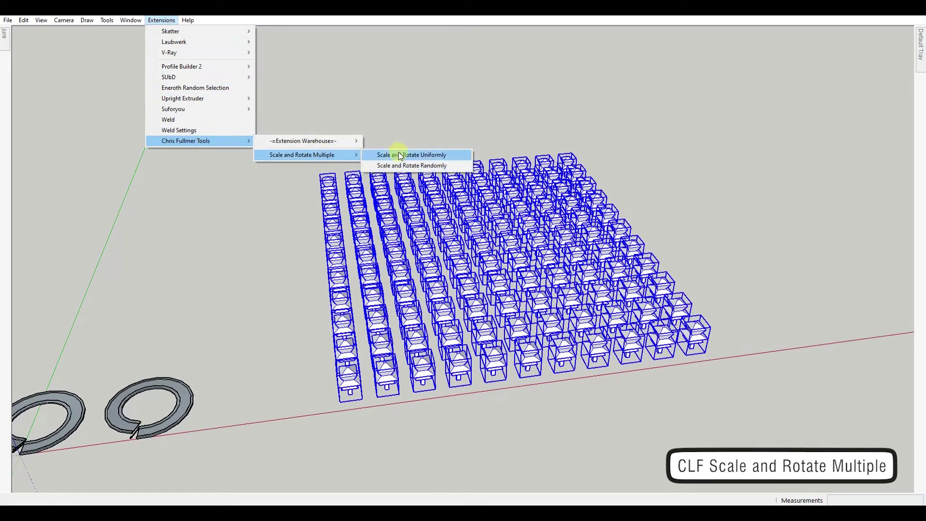
{"action": "left_click", "coordinate": [414, 166]}
{"action": "left_click", "coordinate": [489, 223]}
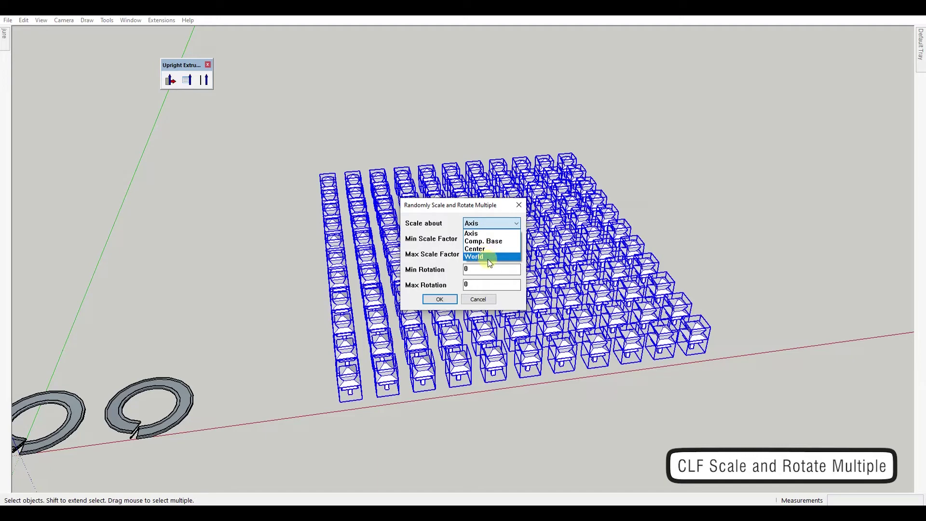
{"action": "left_click", "coordinate": [476, 233]}
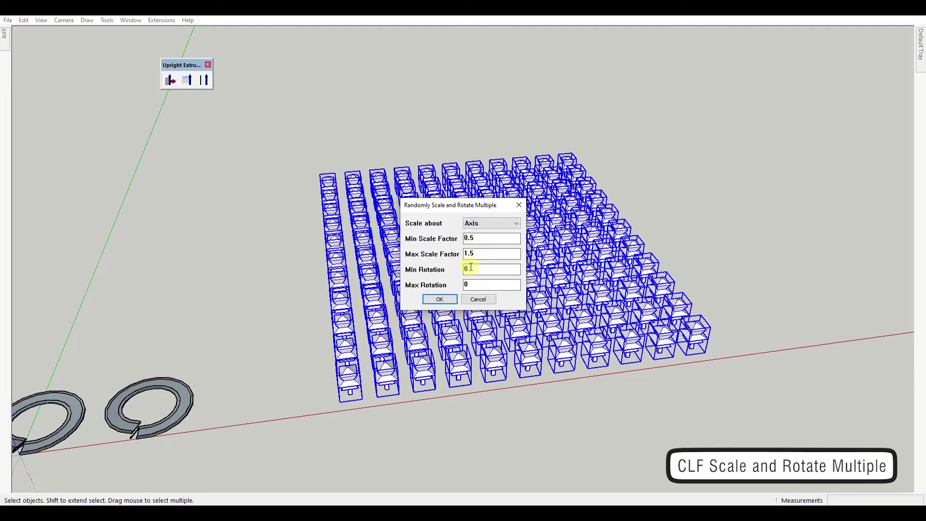
{"action": "left_click", "coordinate": [440, 300]}
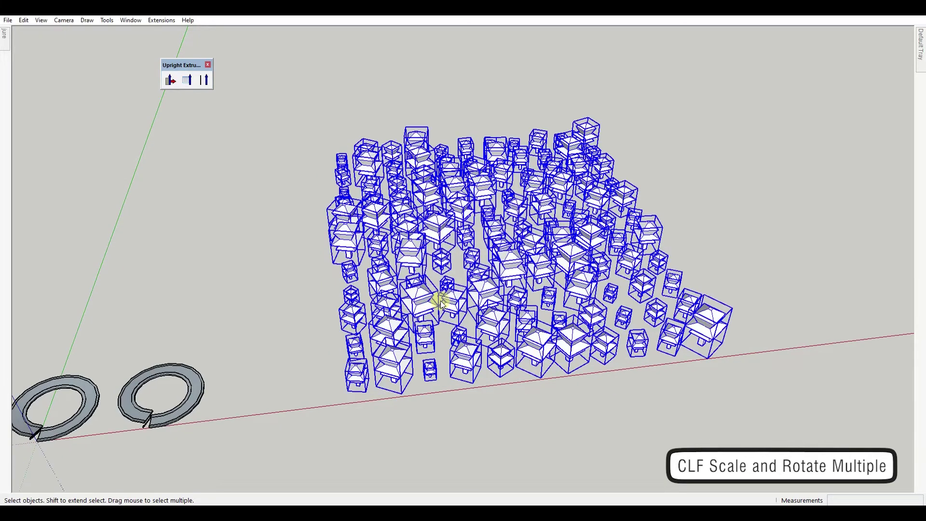
{"action": "middle_click_drag", "start_coordinate": [460, 313], "coordinate": [380, 357]}
{"action": "key", "text": "ctrl+z"}
Step: Change the axes of the grid's front corner tree component to an origin outside the grid, beside the red axis
{"action": "left_click", "coordinate": [380, 349]}
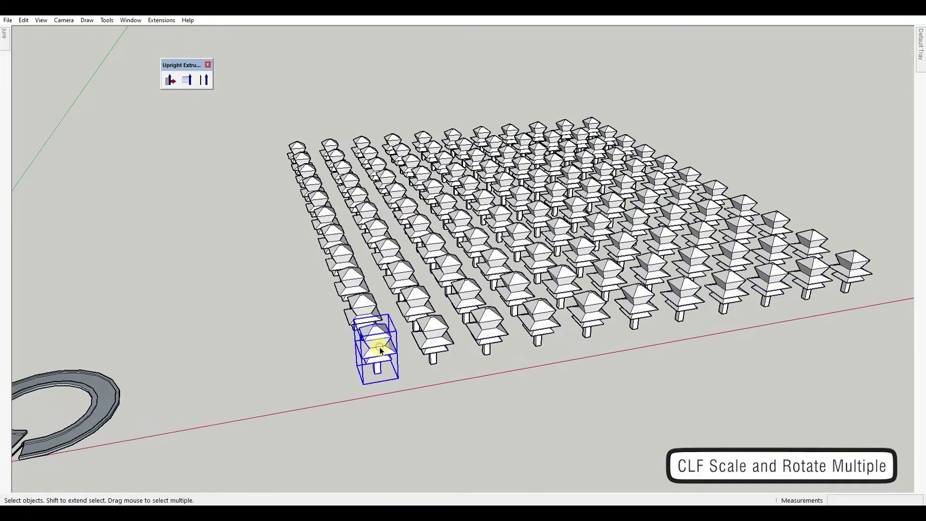
{"action": "right_click", "coordinate": [380, 348]}
{"action": "left_click", "coordinate": [441, 170]}
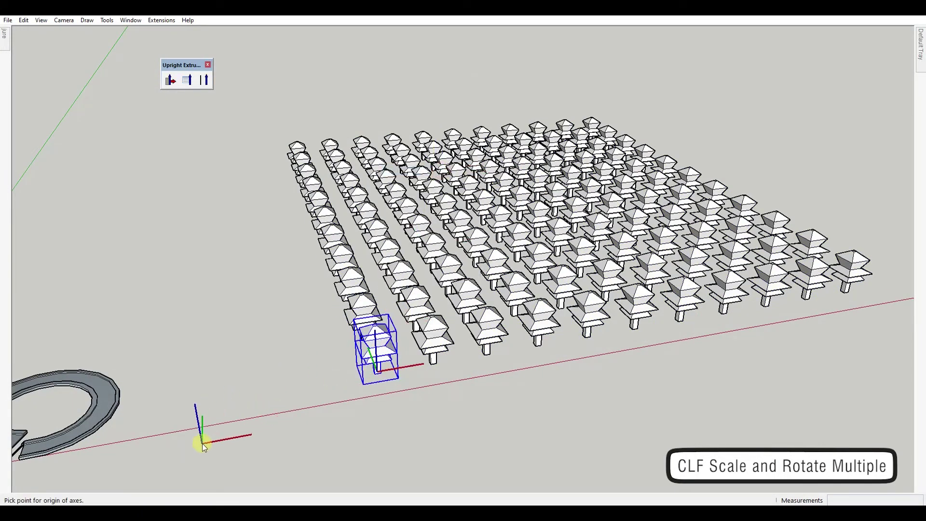
{"action": "left_click", "coordinate": [202, 443]}
{"action": "key", "text": "space"}
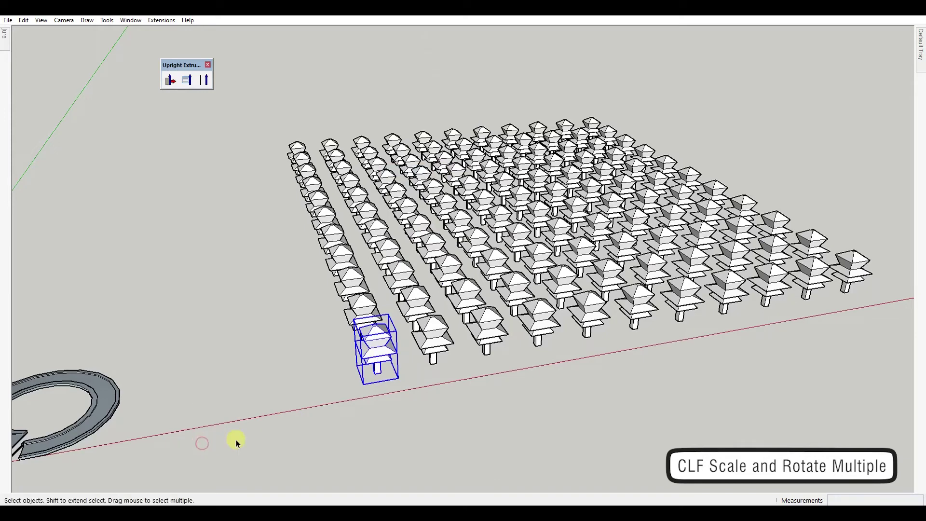
Step: Select the whole grid of trees and scale them randomly with Scale and Rotate Multiple
{"action": "scroll", "coordinate": [372, 388], "scroll_direction": "down", "scroll_amount": 2}
{"action": "middle_click_drag", "start_coordinate": [442, 368], "coordinate": [438, 364]}
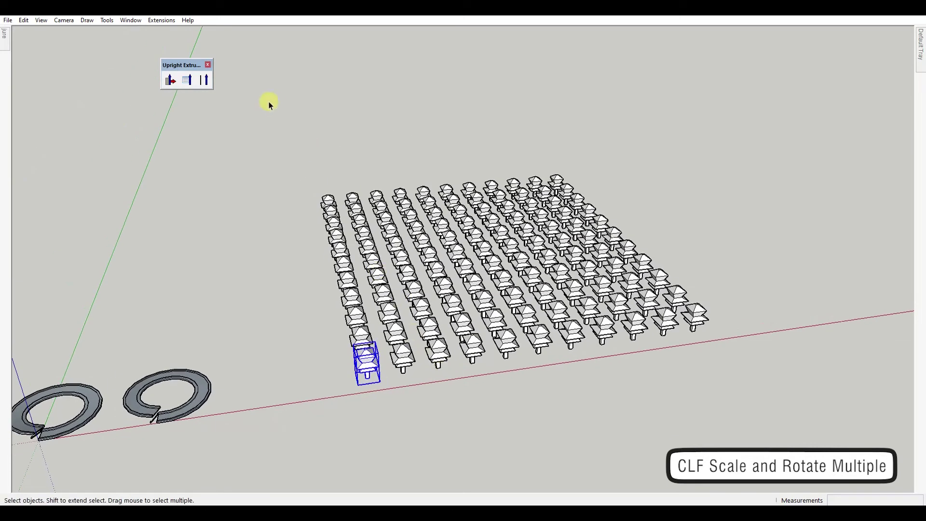
{"action": "left_click_drag", "start_coordinate": [760, 432], "coordinate": [761, 432]}
{"action": "left_click", "coordinate": [161, 21]}
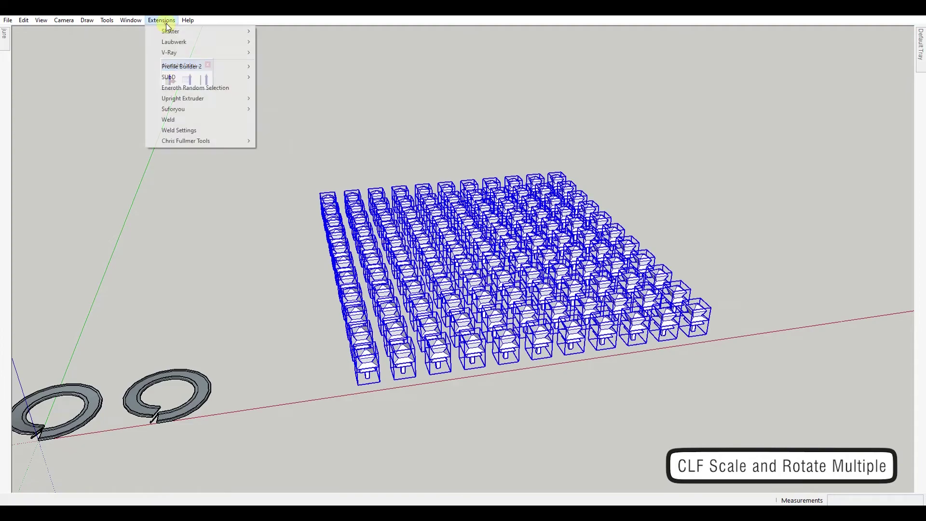
{"action": "left_click", "coordinate": [434, 166]}
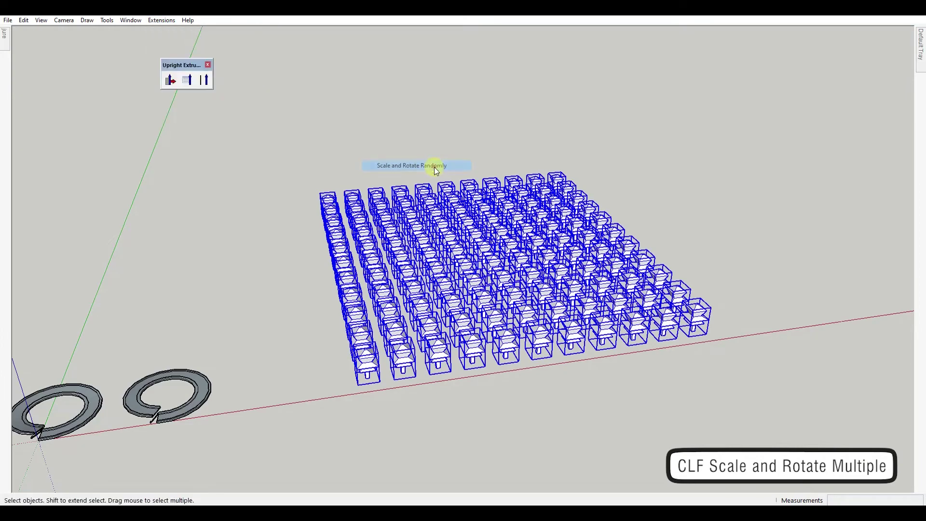
{"action": "left_click", "coordinate": [446, 300]}
Step: Change the component axes of a tree at the grid's front corner to the bottom of its trunk
{"action": "middle_click_drag", "start_coordinate": [503, 283], "coordinate": [454, 323]}
{"action": "scroll", "coordinate": [377, 381], "scroll_direction": "up", "scroll_amount": 3}
{"action": "left_click", "coordinate": [398, 356]}
{"action": "right_click", "coordinate": [398, 356]}
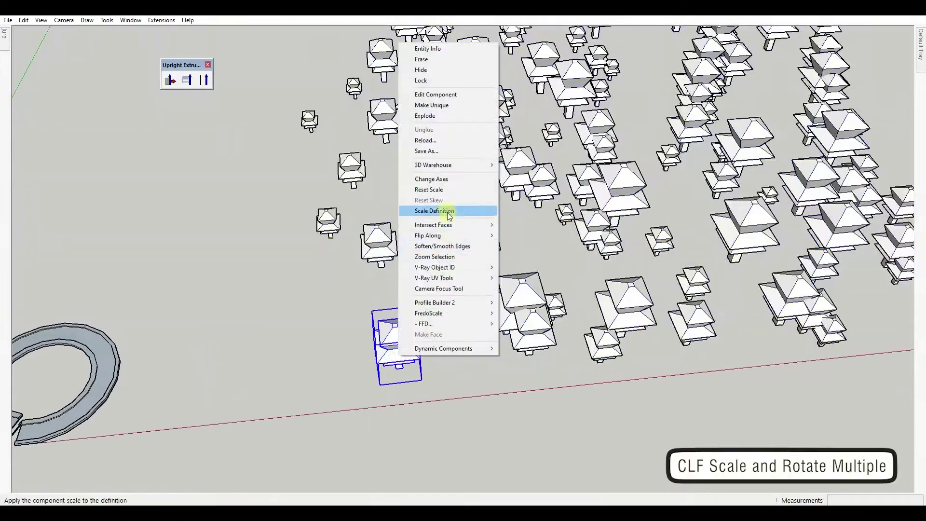
{"action": "left_click", "coordinate": [447, 180]}
{"action": "middle_click_drag", "start_coordinate": [447, 182], "coordinate": [399, 88]}
{"action": "scroll", "coordinate": [413, 240], "scroll_direction": "up", "scroll_amount": 5}
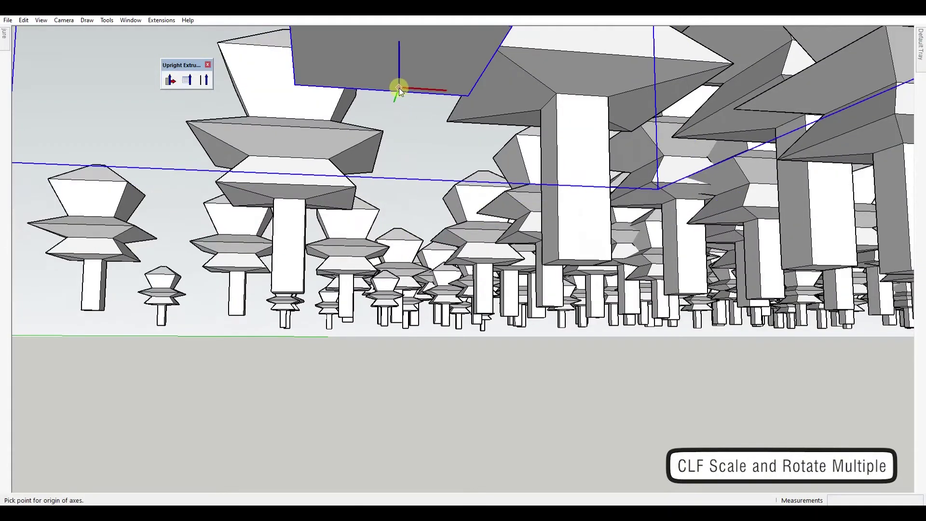
{"action": "left_click", "coordinate": [394, 43]}
{"action": "key", "text": "space"}
Step: Examine the sizes and positions of the randomly scaled trees from several angles
{"action": "scroll", "coordinate": [438, 199], "scroll_direction": "down", "scroll_amount": 2}
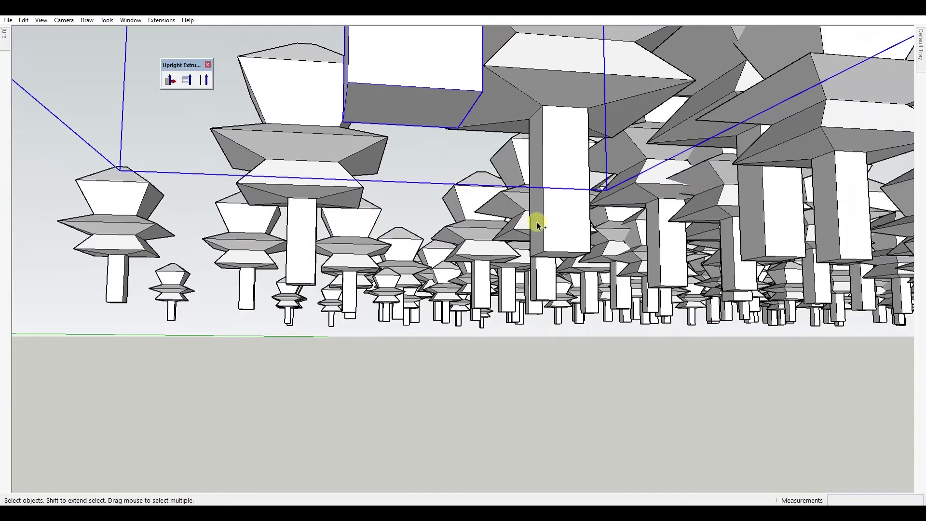
{"action": "scroll", "coordinate": [508, 238], "scroll_direction": "down", "scroll_amount": 6}
{"action": "middle_click_drag", "start_coordinate": [527, 227], "coordinate": [533, 364]}
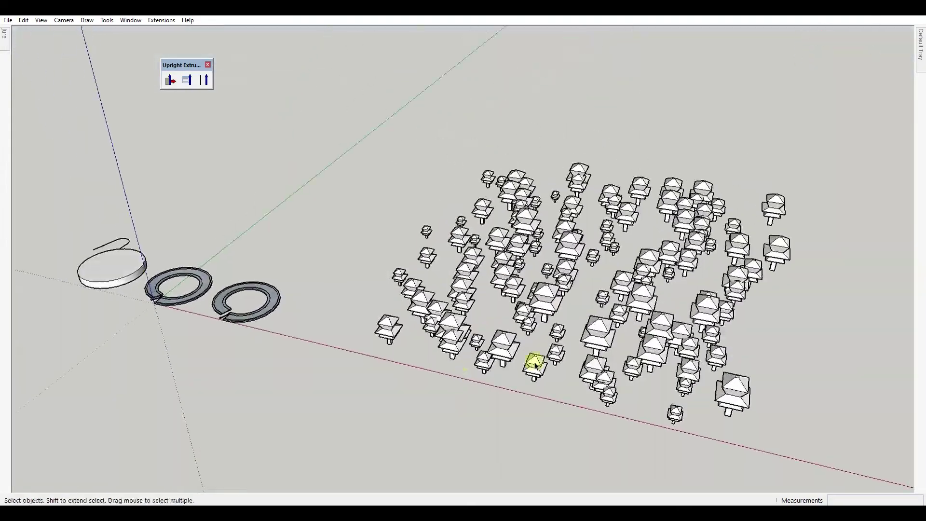
{"action": "scroll", "coordinate": [750, 393], "scroll_direction": "up", "scroll_amount": 3}
{"action": "middle_click_drag", "start_coordinate": [750, 393], "coordinate": [866, 292]}
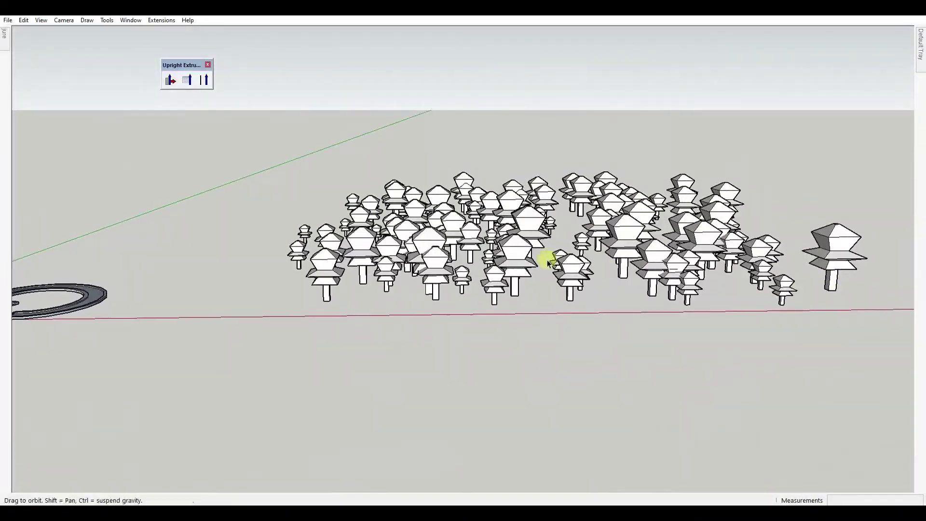
{"action": "middle_click_drag", "start_coordinate": [548, 259], "coordinate": [734, 300]}
{"action": "scroll", "coordinate": [651, 176], "scroll_direction": "up", "scroll_amount": 3}
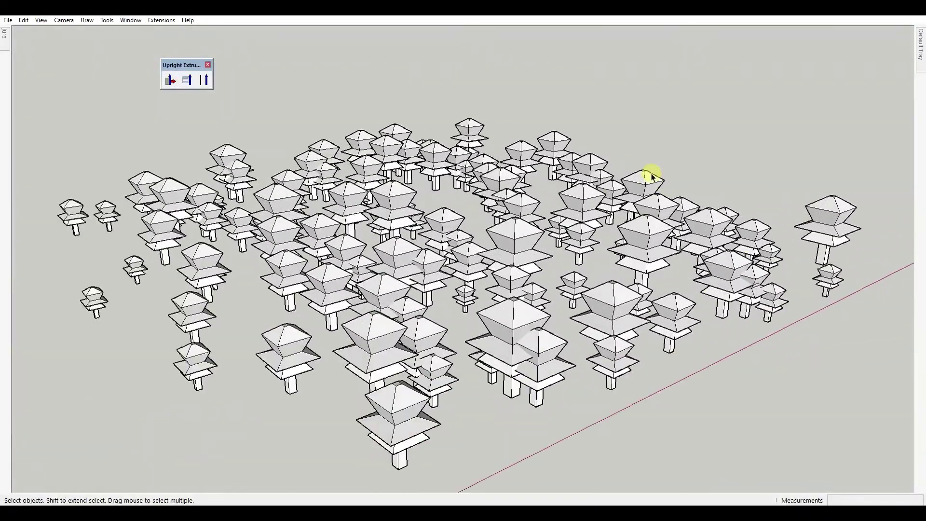
{"action": "scroll", "coordinate": [381, 201], "scroll_direction": "down", "scroll_amount": 3}
{"action": "scroll", "coordinate": [581, 215], "scroll_direction": "up", "scroll_amount": 2}
{"action": "scroll", "coordinate": [555, 231], "scroll_direction": "down", "scroll_amount": 2}
{"action": "scroll", "coordinate": [642, 205], "scroll_direction": "up", "scroll_amount": 3}
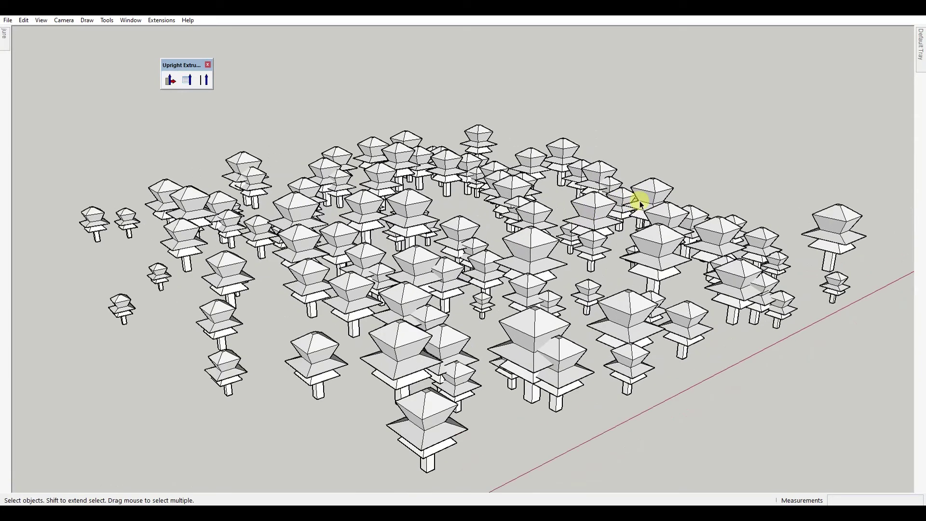